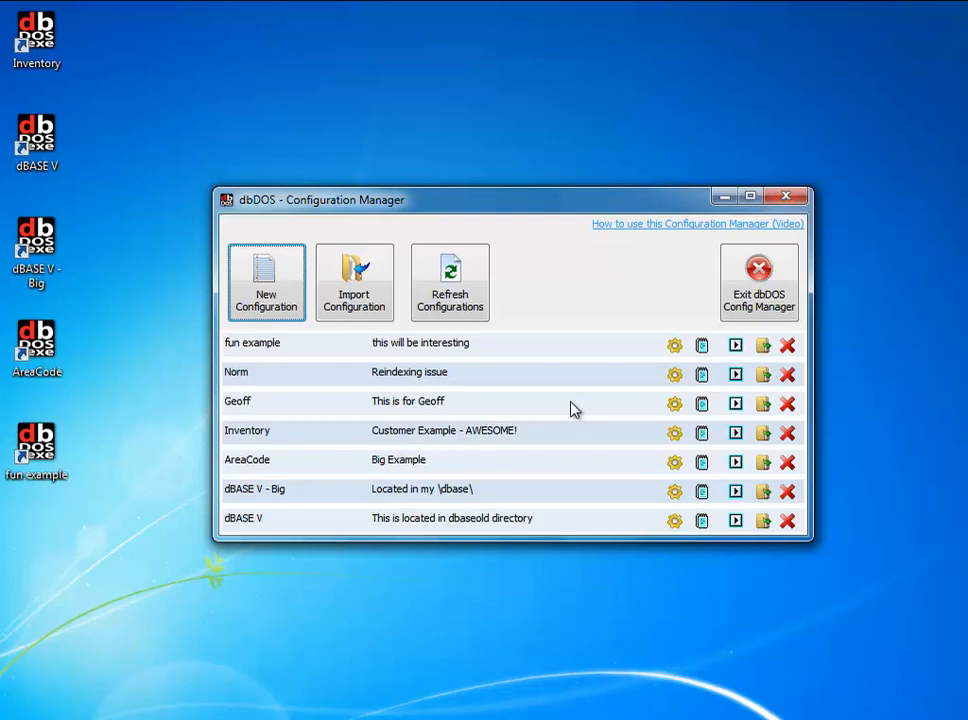
Create a new configuration named "dBASE 5" with the description "Example 1" and continue to the mounted drive setup
{"action": "left_click", "coordinate": [280, 302]}
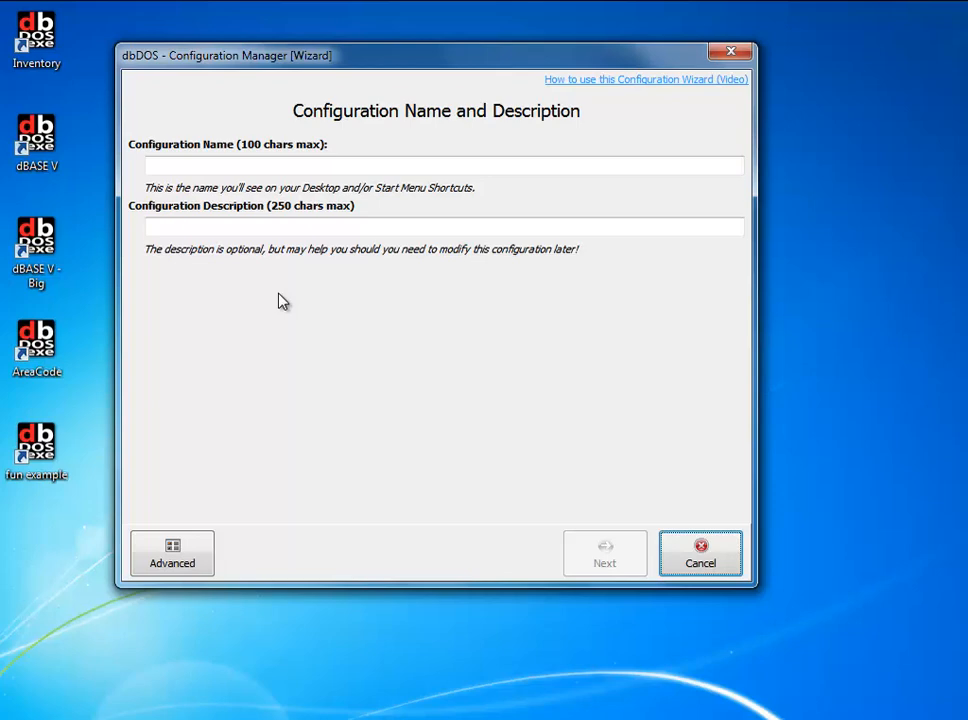
{"action": "left_click", "coordinate": [328, 164]}
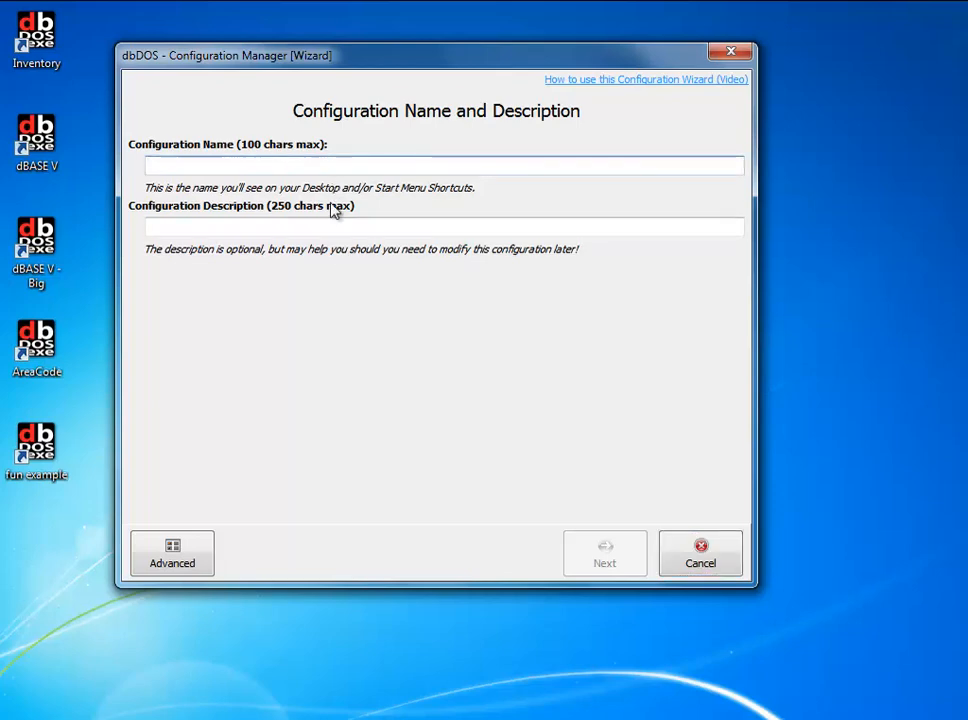
{"action": "type", "text": "dBASE %"}
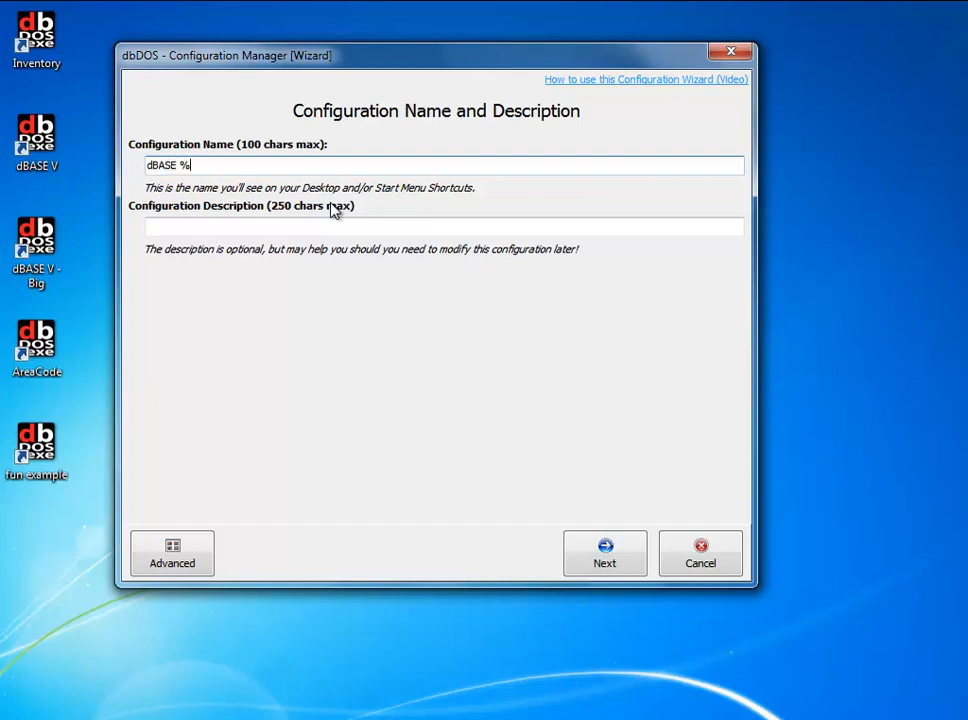
{"action": "key", "text": "BackSpace"}
{"action": "type", "text": "5"}
{"action": "key", "text": "Tab"}
{"action": "type", "text": "Example 1"}
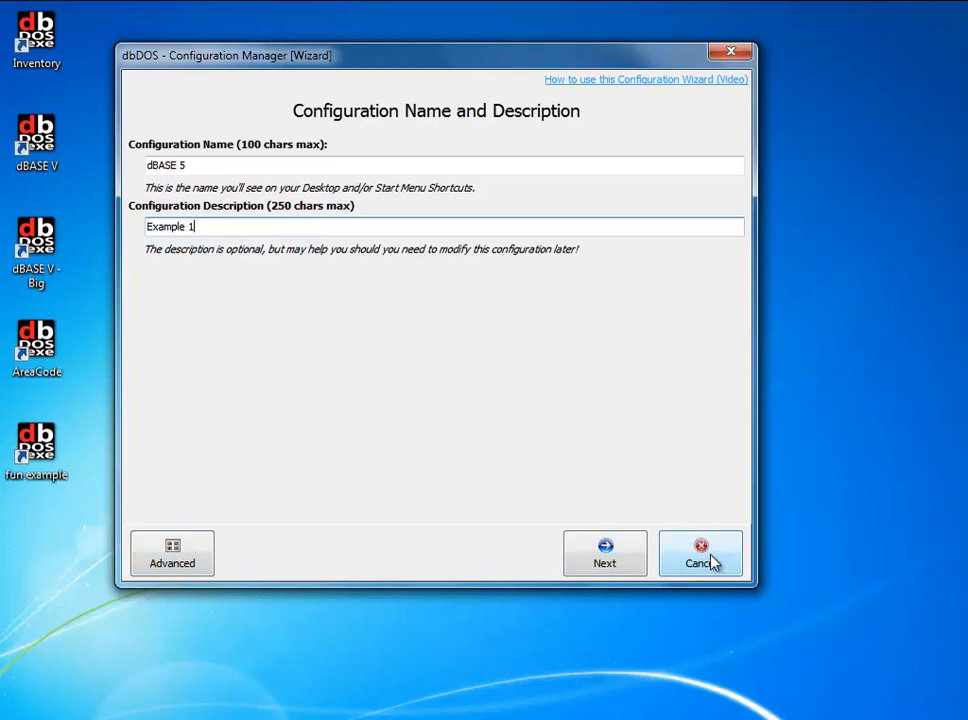
{"action": "left_click", "coordinate": [623, 556]}
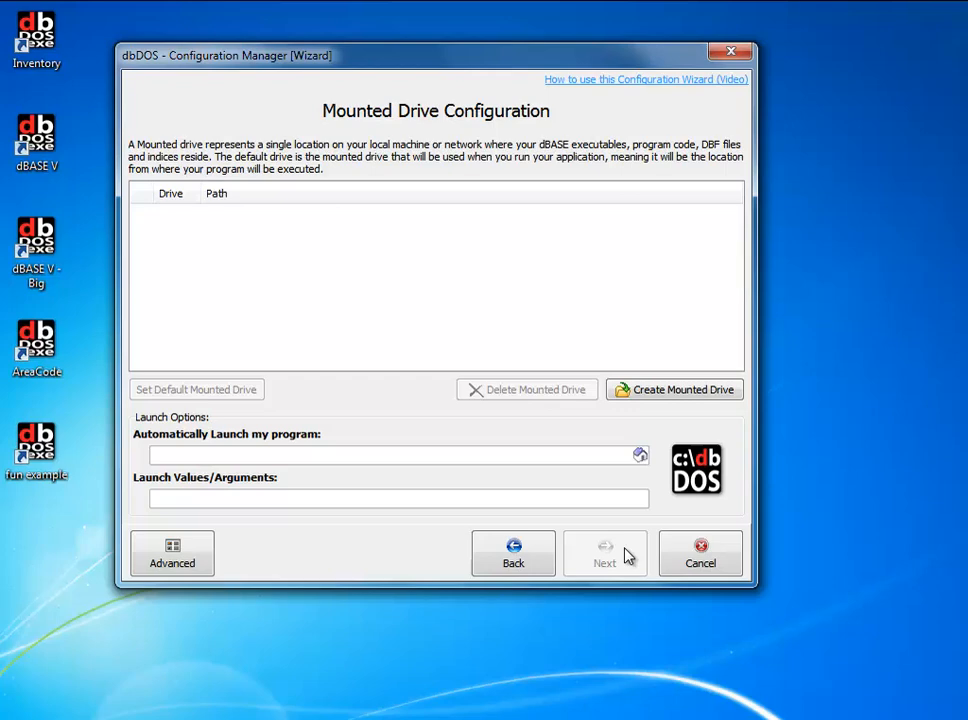
Mount the folder C:\dbaseold as drive C for the configuration
{"action": "left_click", "coordinate": [677, 394]}
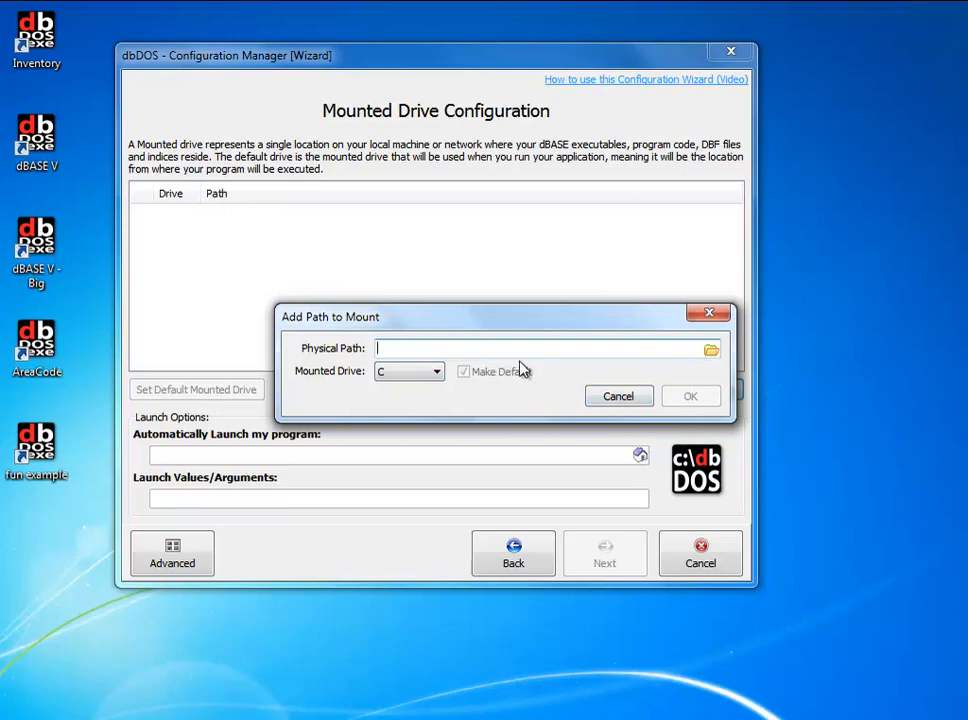
{"action": "left_click", "coordinate": [715, 356]}
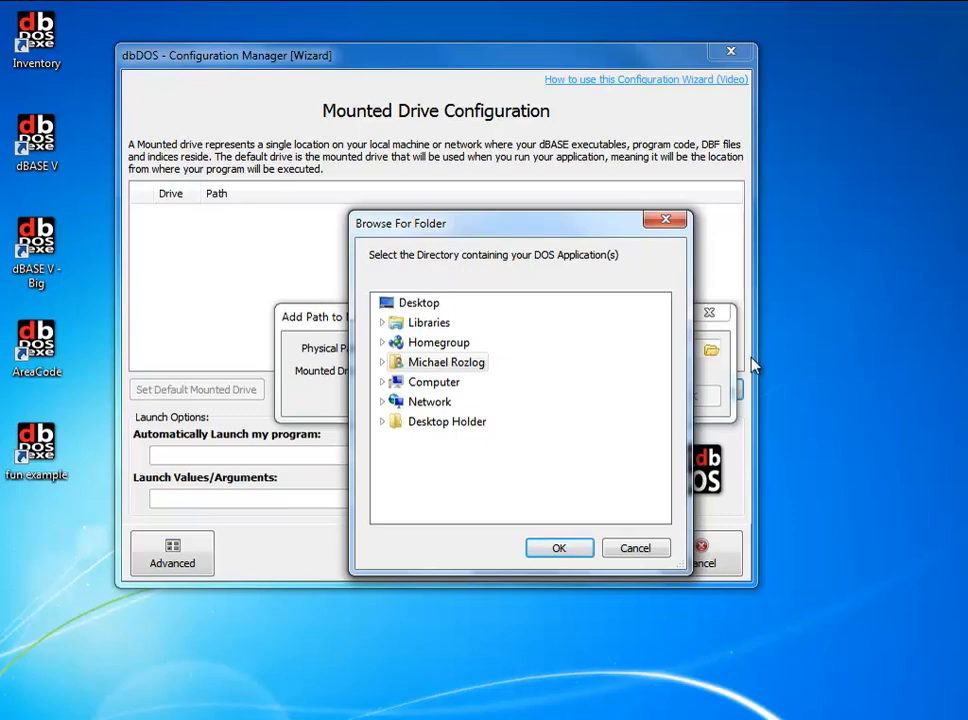
{"action": "left_click", "coordinate": [382, 382]}
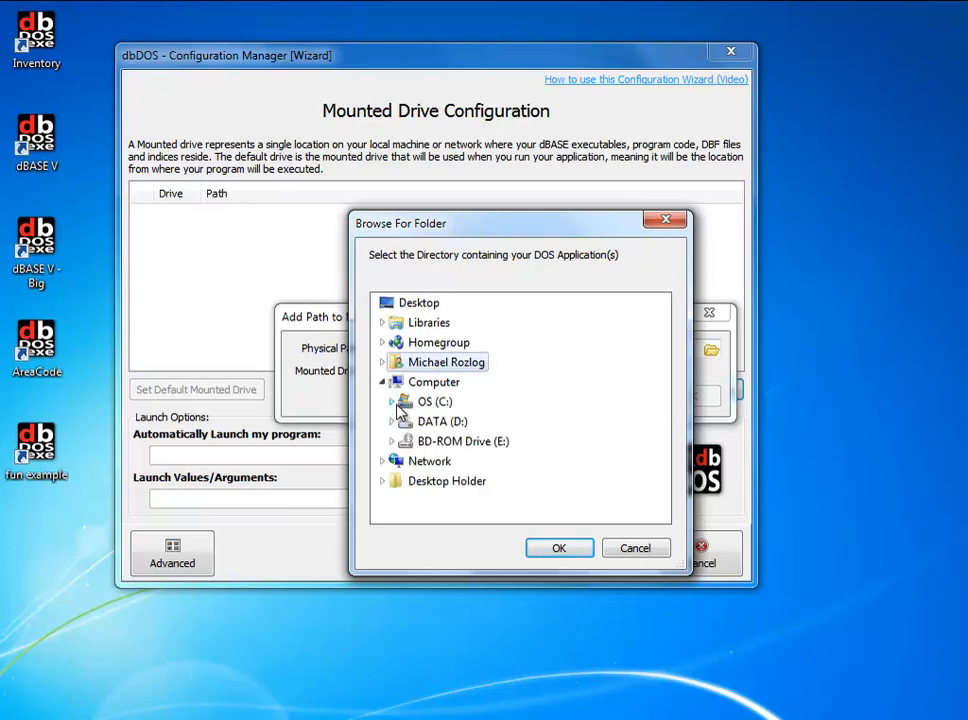
{"action": "left_click", "coordinate": [394, 401]}
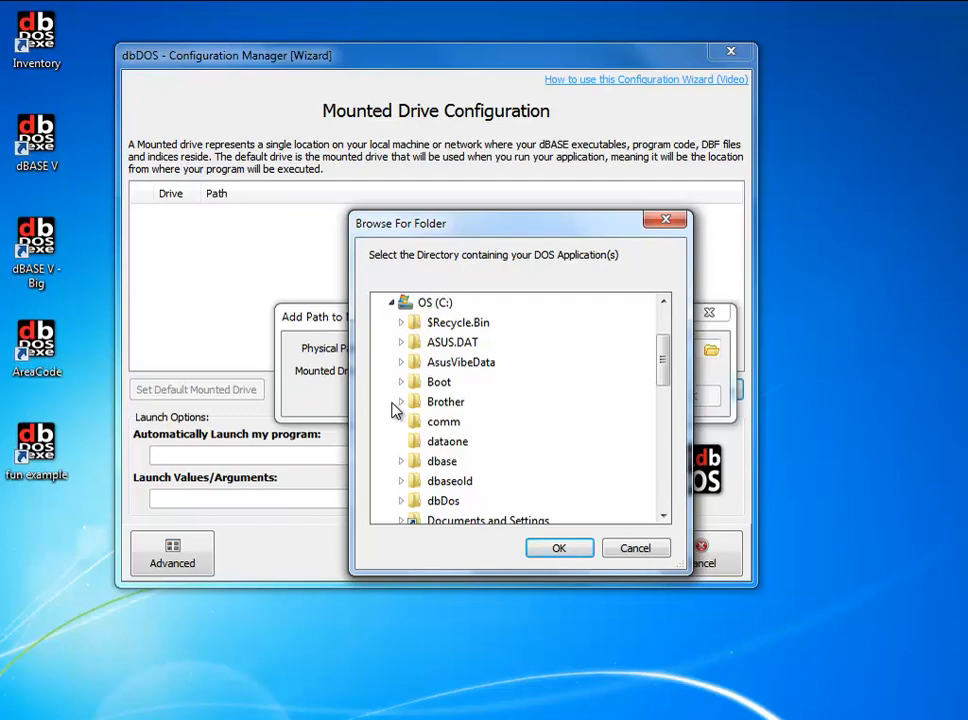
{"action": "double_click", "coordinate": [488, 482]}
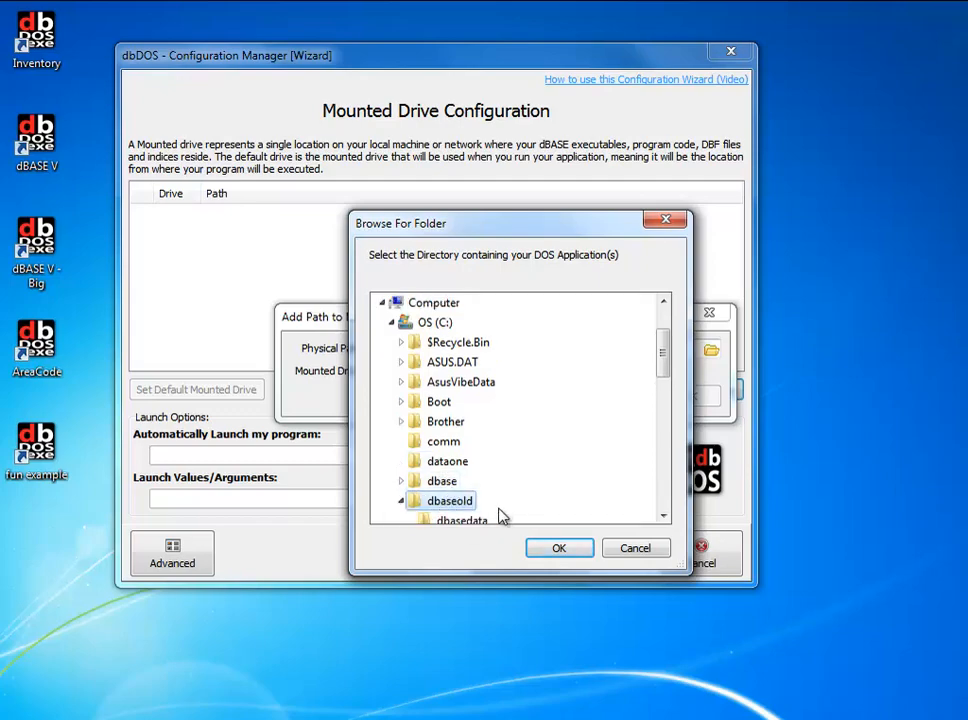
{"action": "left_click", "coordinate": [558, 552]}
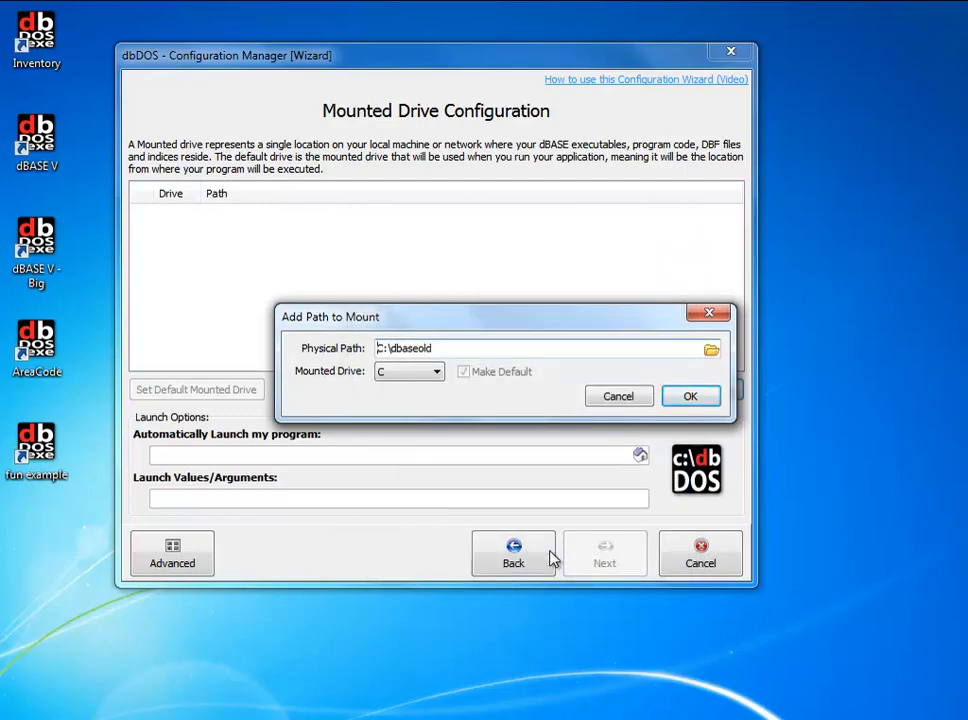
{"action": "left_click", "coordinate": [440, 373]}
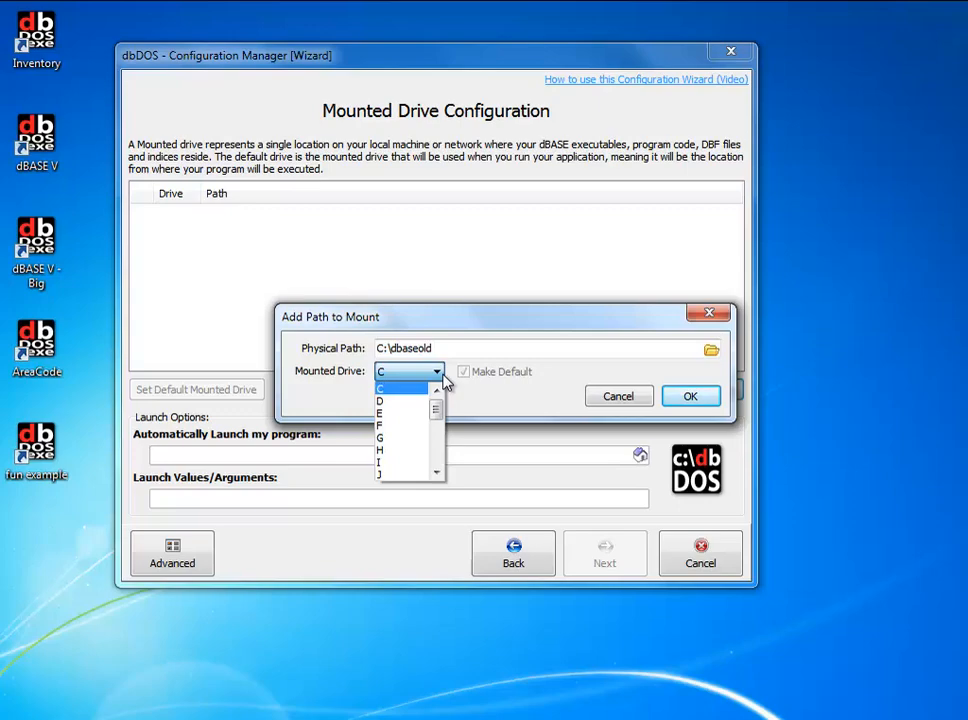
{"action": "left_click", "coordinate": [689, 397]}
{"action": "left_click", "coordinate": [689, 397]}
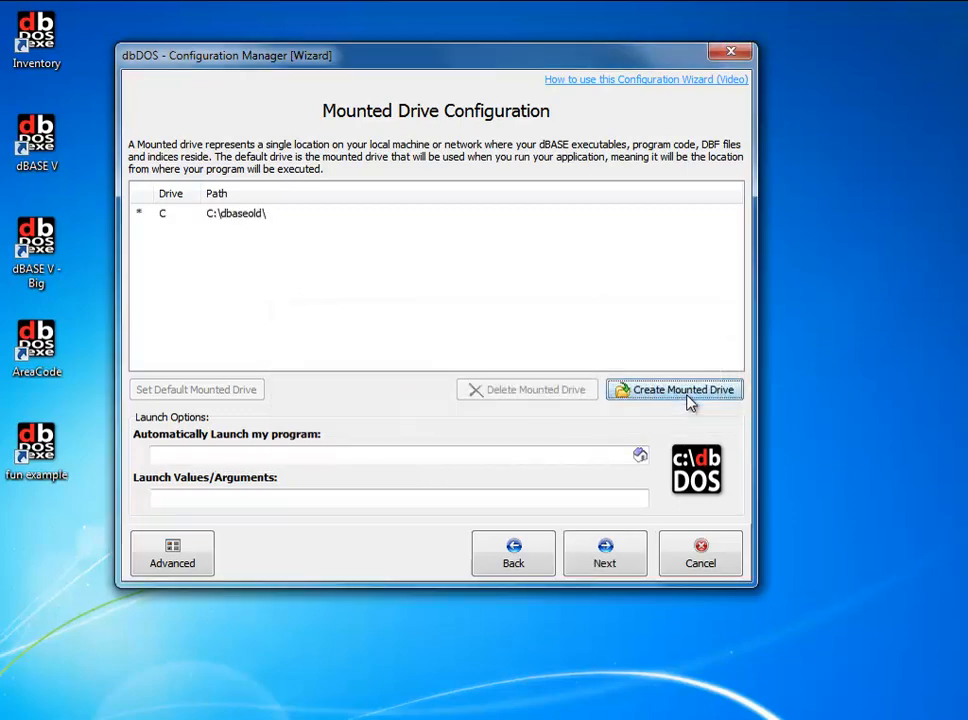
{"action": "left_click", "coordinate": [141, 219]}
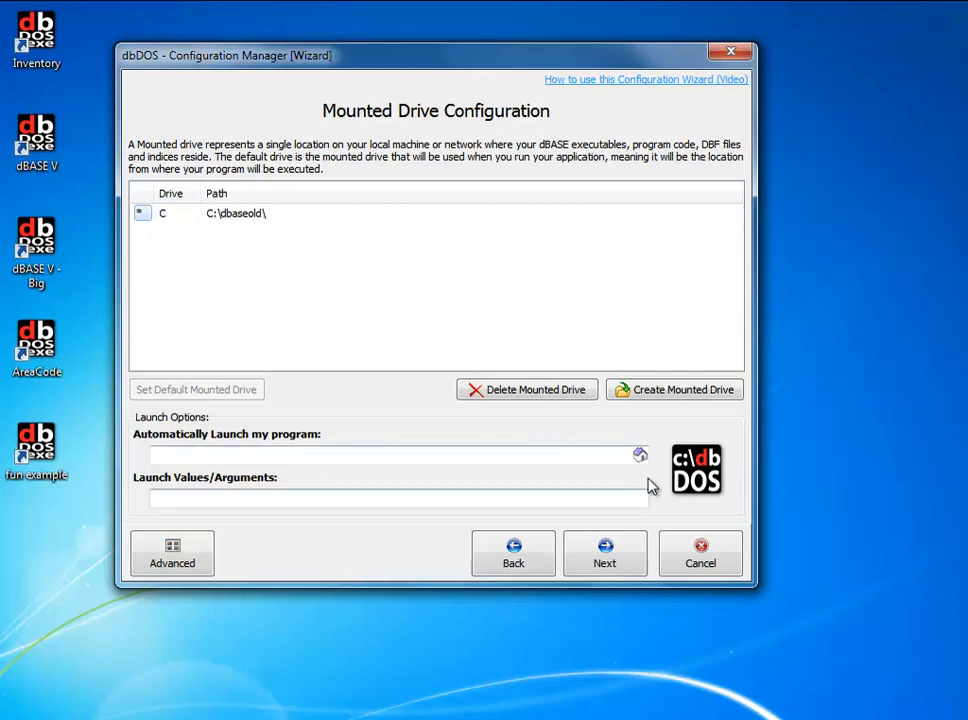
{"action": "left_click", "coordinate": [540, 453]}
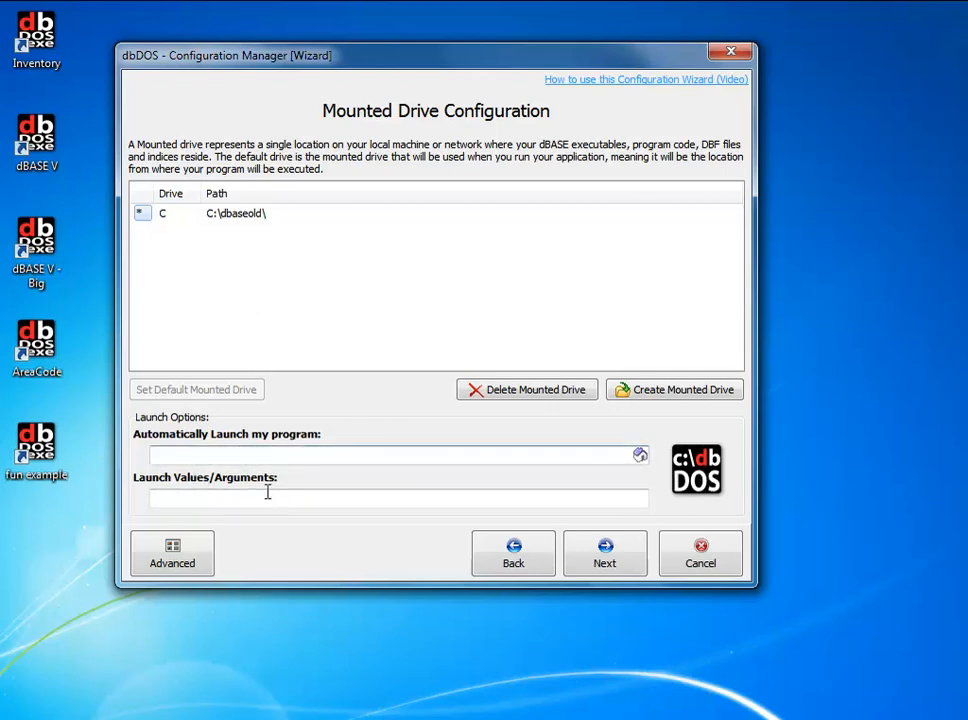
{"action": "left_click", "coordinate": [641, 456]}
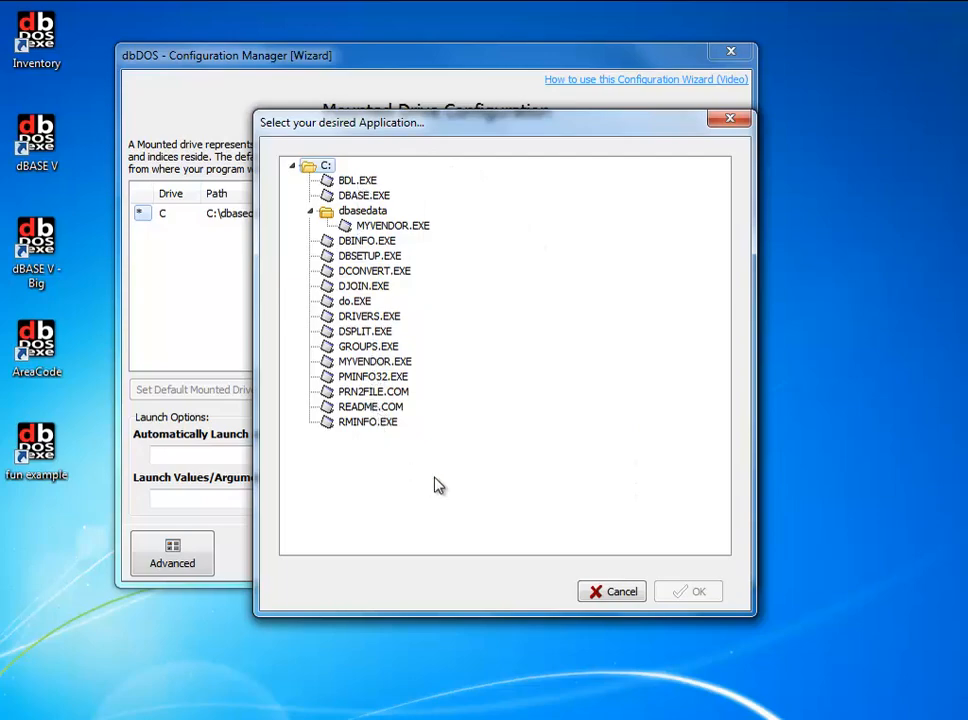
{"action": "left_click", "coordinate": [623, 591]}
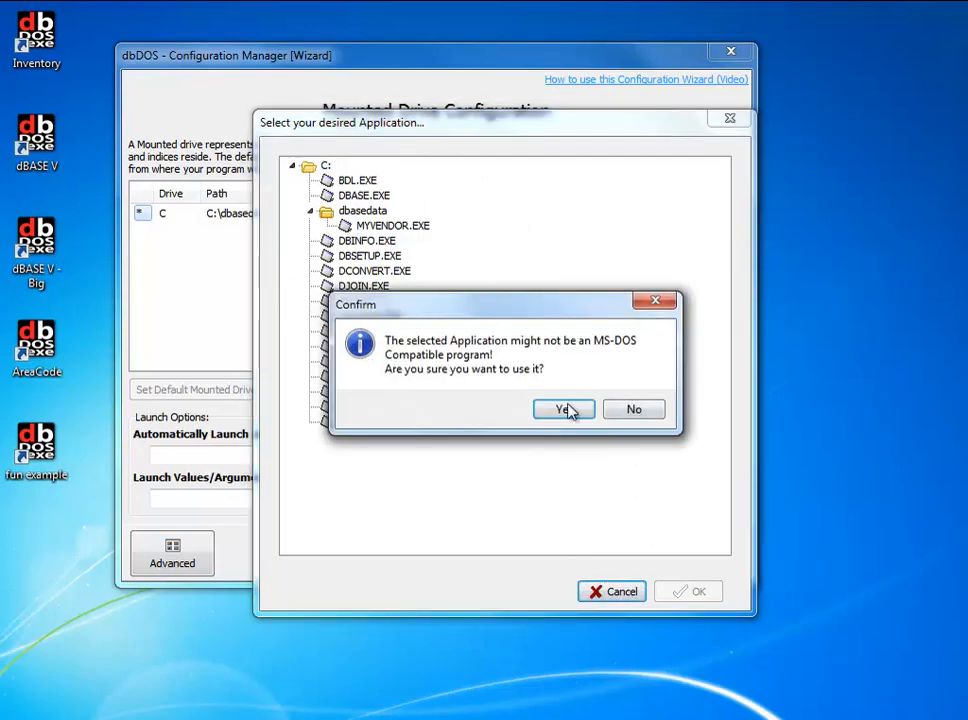
{"action": "left_click", "coordinate": [566, 410]}
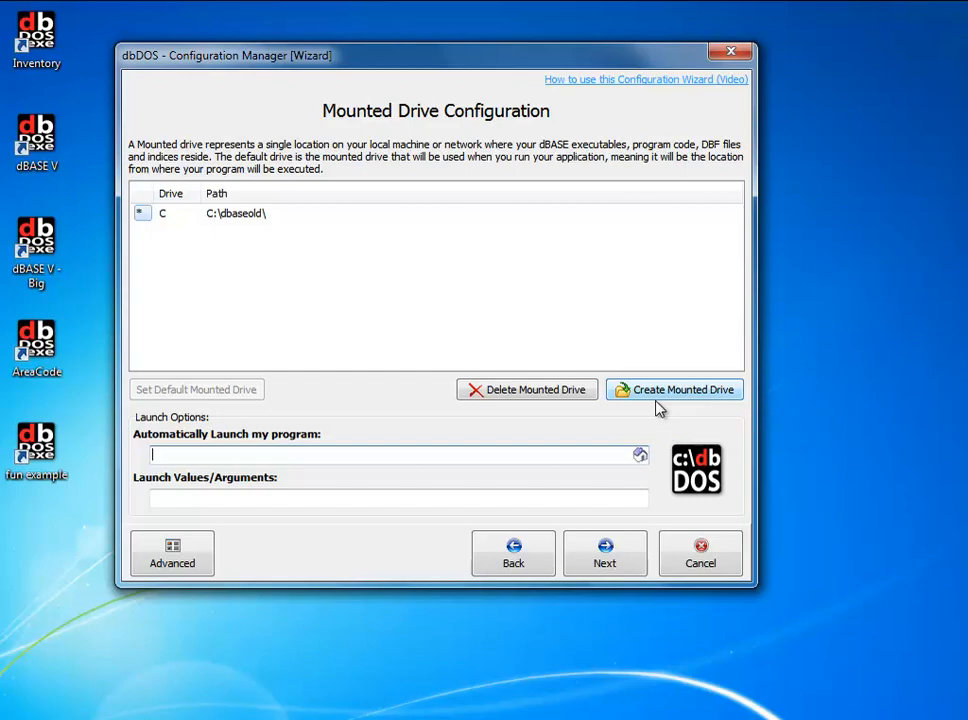
Set DBASE.EXE on the mounted C drive as the automatically launched program, without arguments, and continue to the regional settings
{"action": "left_click", "coordinate": [640, 456]}
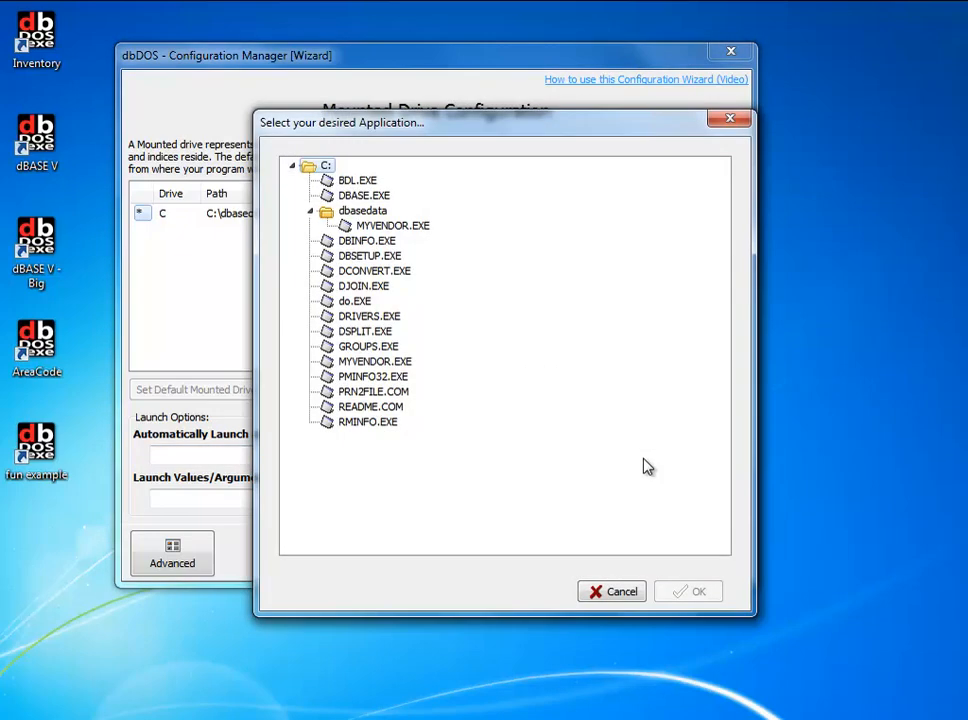
{"action": "left_click", "coordinate": [386, 199]}
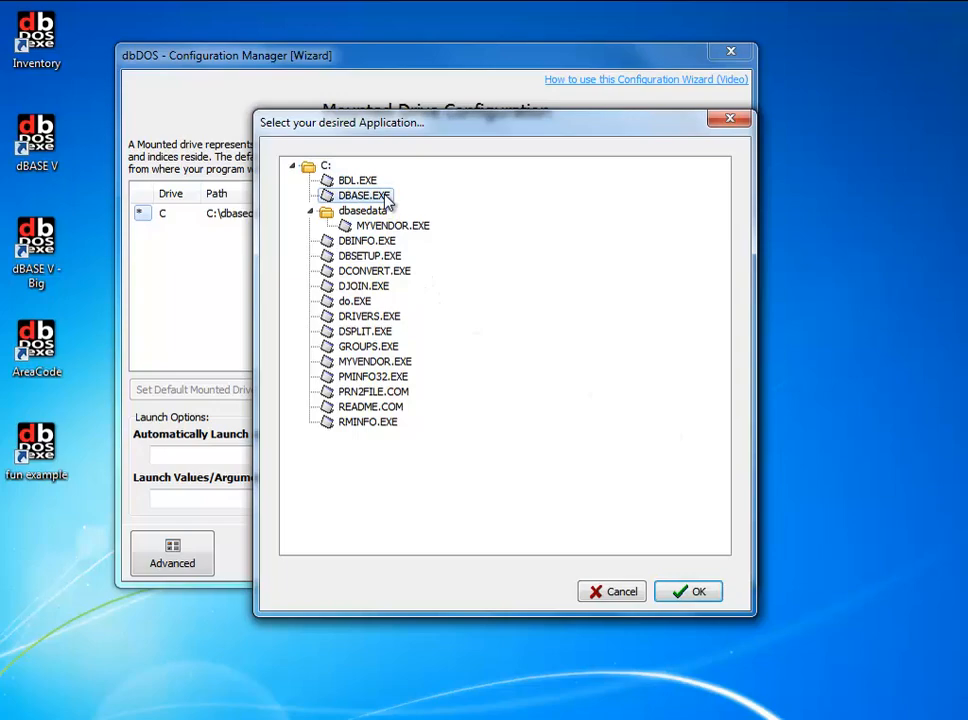
{"action": "left_click", "coordinate": [689, 596]}
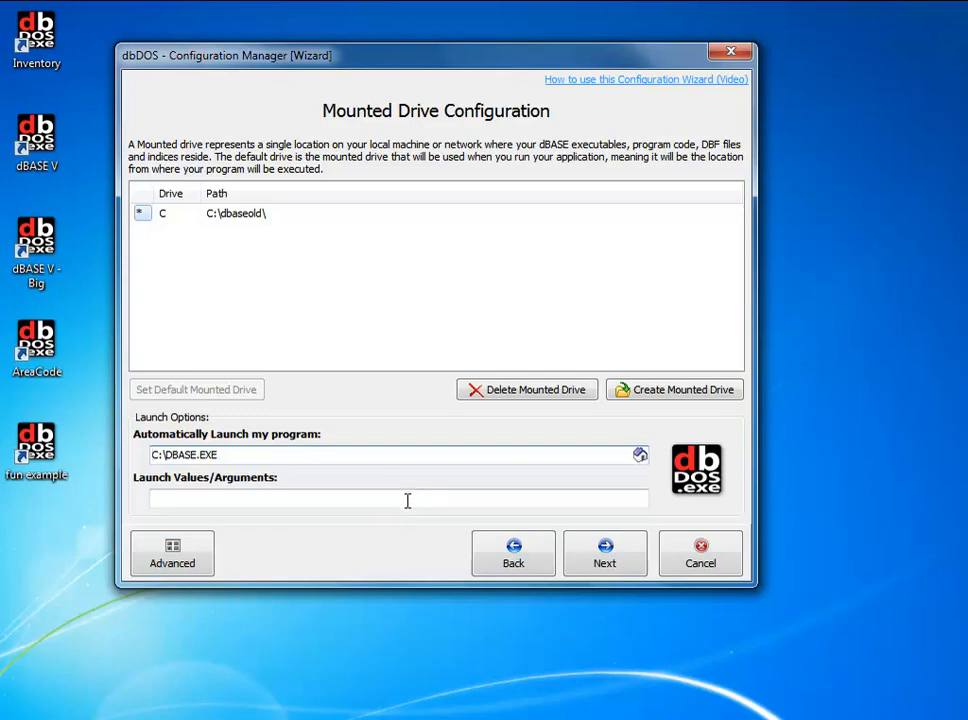
{"action": "left_click", "coordinate": [363, 500]}
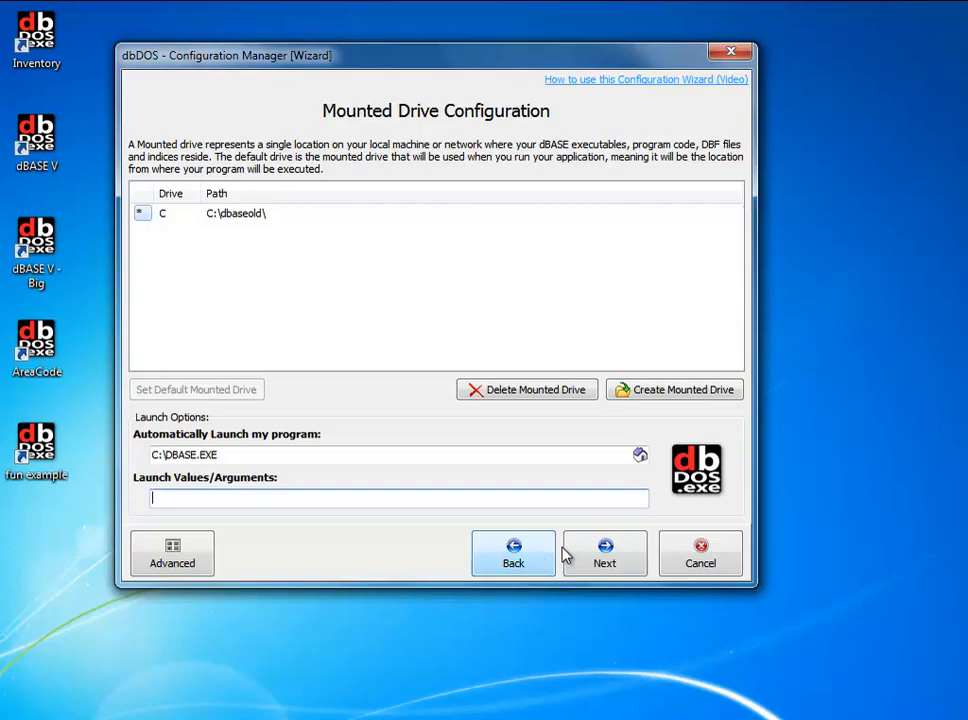
{"action": "left_click", "coordinate": [609, 553]}
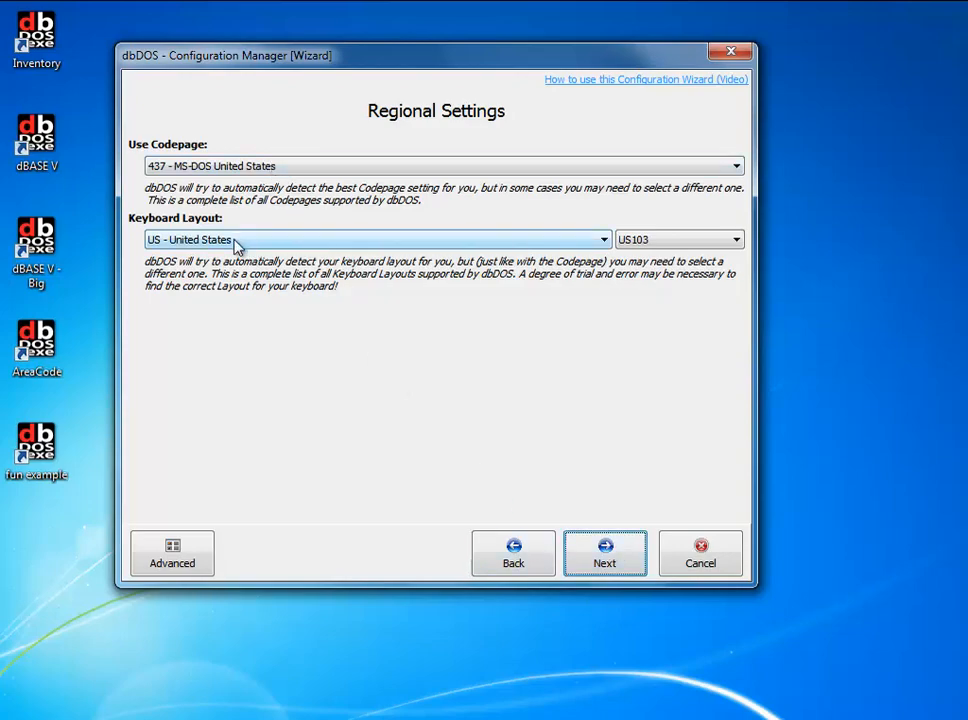
Set the codepage to 850 - MS-DOS Multilingual (Latin I) and the keyboard layout to UK - United Kingdom with UK168
{"action": "left_click", "coordinate": [477, 170]}
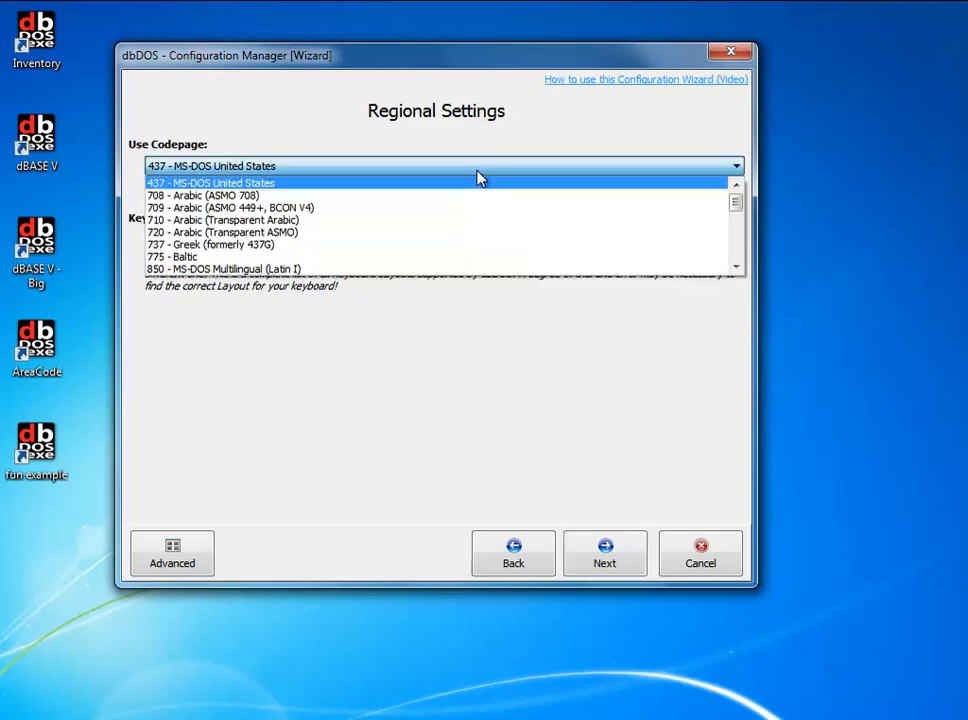
{"action": "left_click", "coordinate": [398, 272]}
{"action": "left_click", "coordinate": [397, 239]}
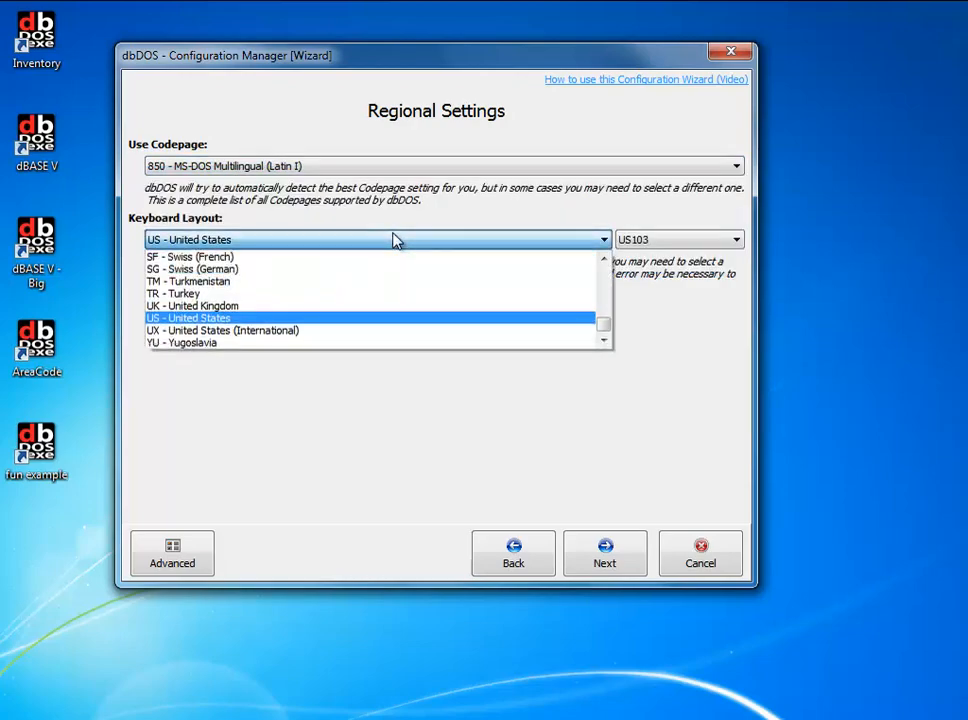
{"action": "left_click", "coordinate": [381, 307]}
{"action": "left_click", "coordinate": [673, 240]}
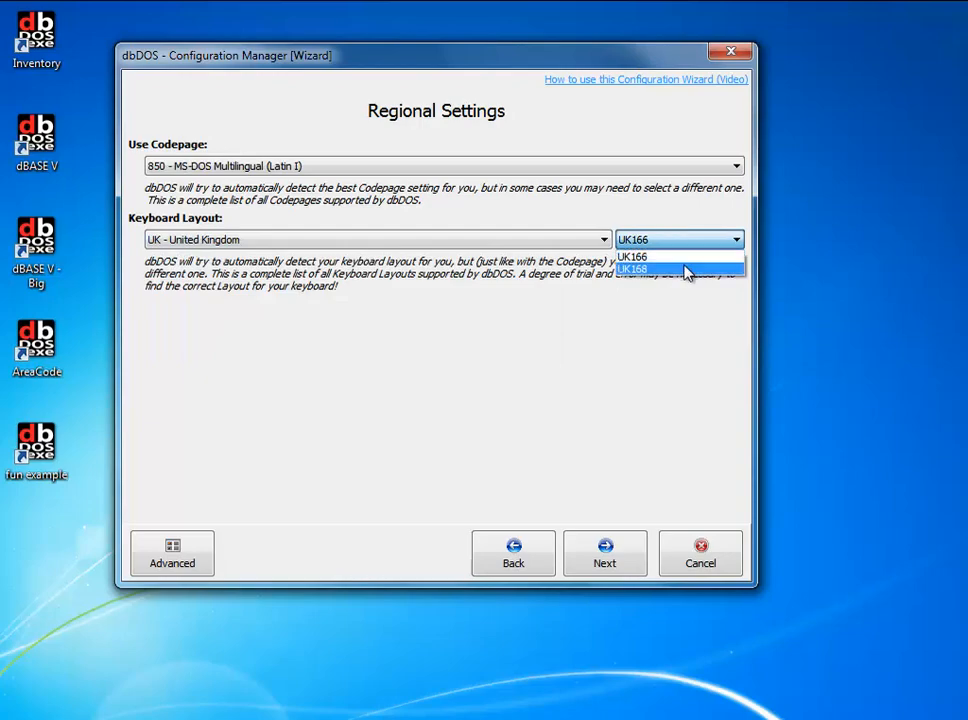
{"action": "left_click", "coordinate": [687, 271]}
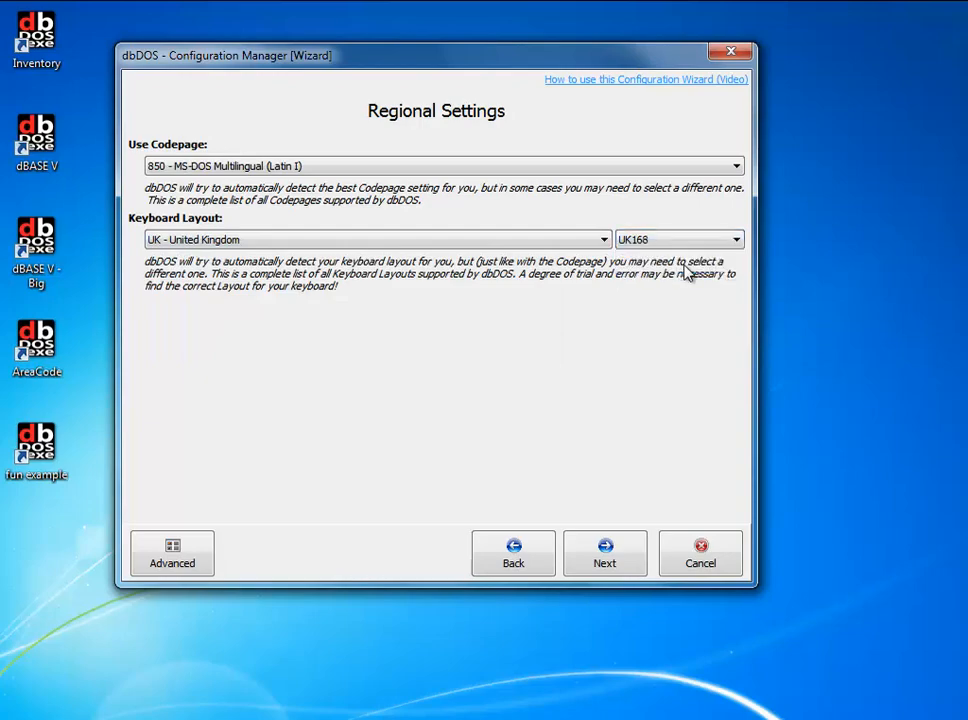
Return the codepage to 437 - MS-DOS United States and the keyboard layout to US - United States
{"action": "left_click", "coordinate": [419, 164]}
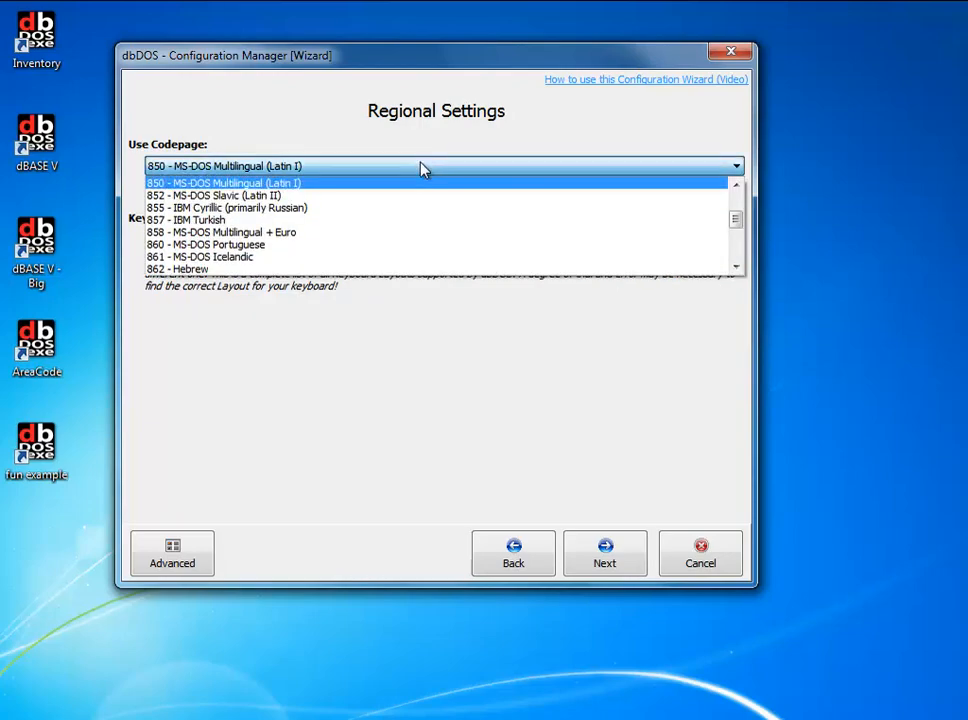
{"action": "scroll", "coordinate": [403, 252], "scroll_direction": "up", "scroll_amount": 1}
{"action": "scroll", "coordinate": [400, 245], "scroll_direction": "up", "scroll_amount": 2}
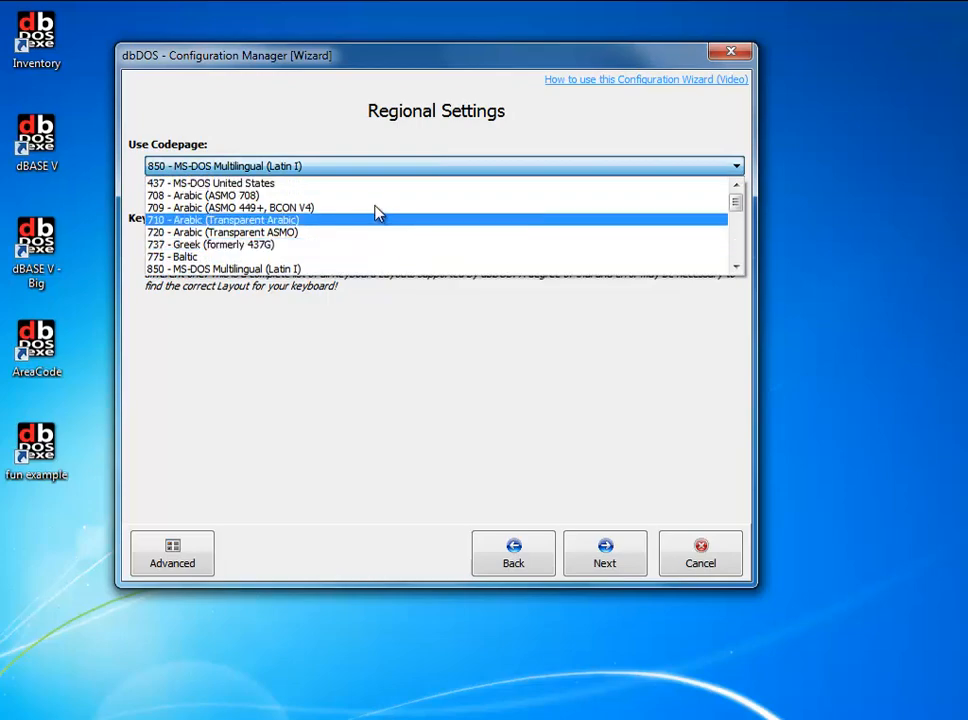
{"action": "left_click", "coordinate": [375, 190]}
{"action": "left_click", "coordinate": [367, 242]}
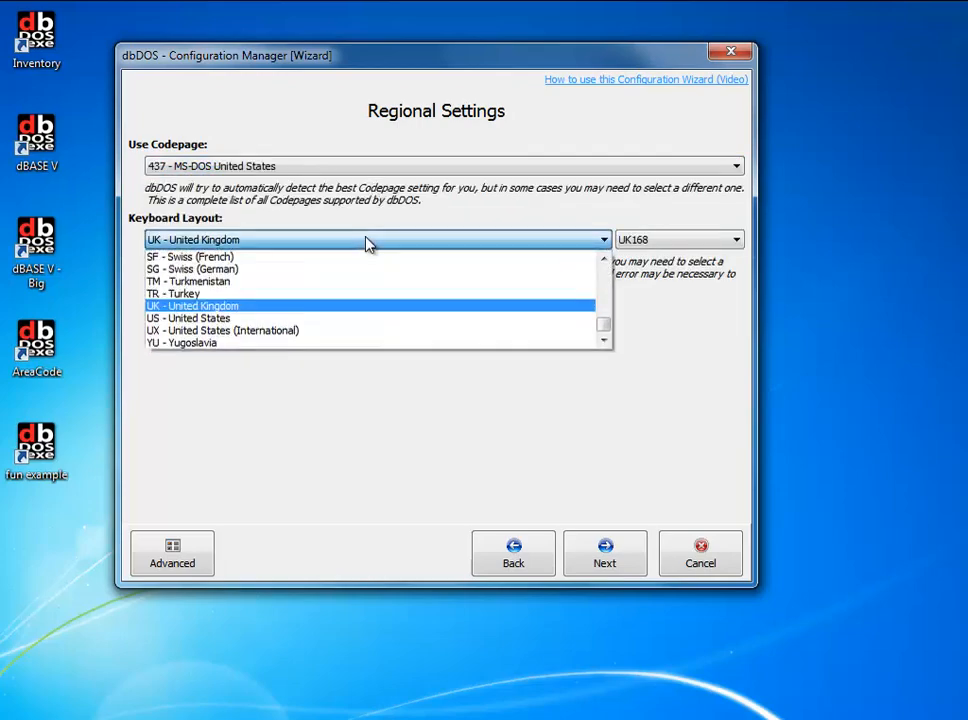
{"action": "left_click", "coordinate": [345, 306]}
{"action": "left_click", "coordinate": [640, 240]}
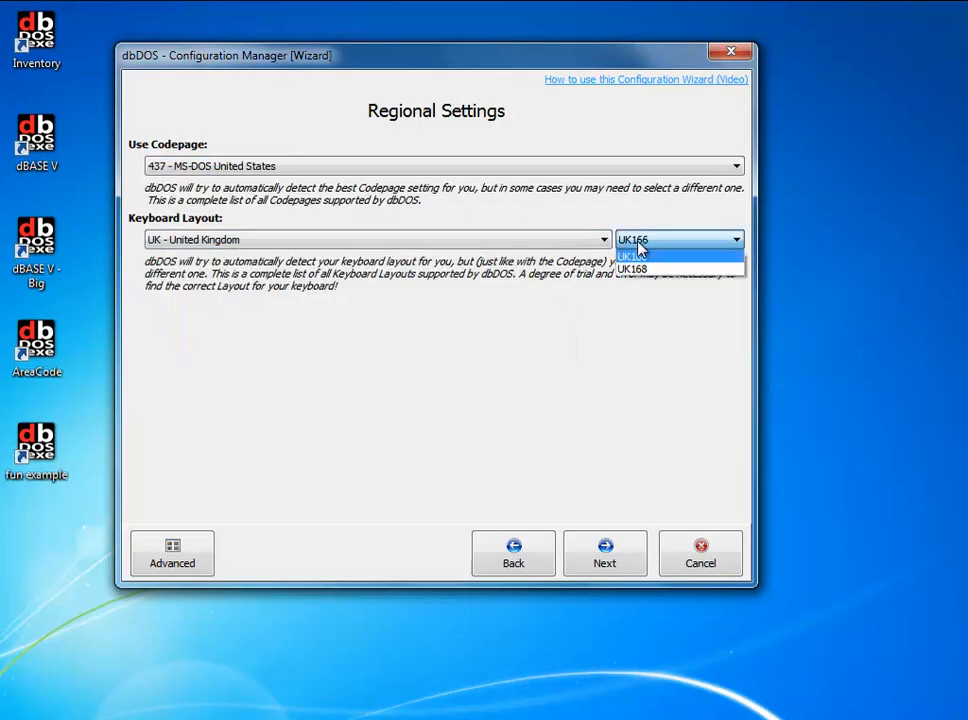
{"action": "left_click", "coordinate": [640, 256]}
{"action": "left_click", "coordinate": [476, 248]}
{"action": "left_click", "coordinate": [346, 318]}
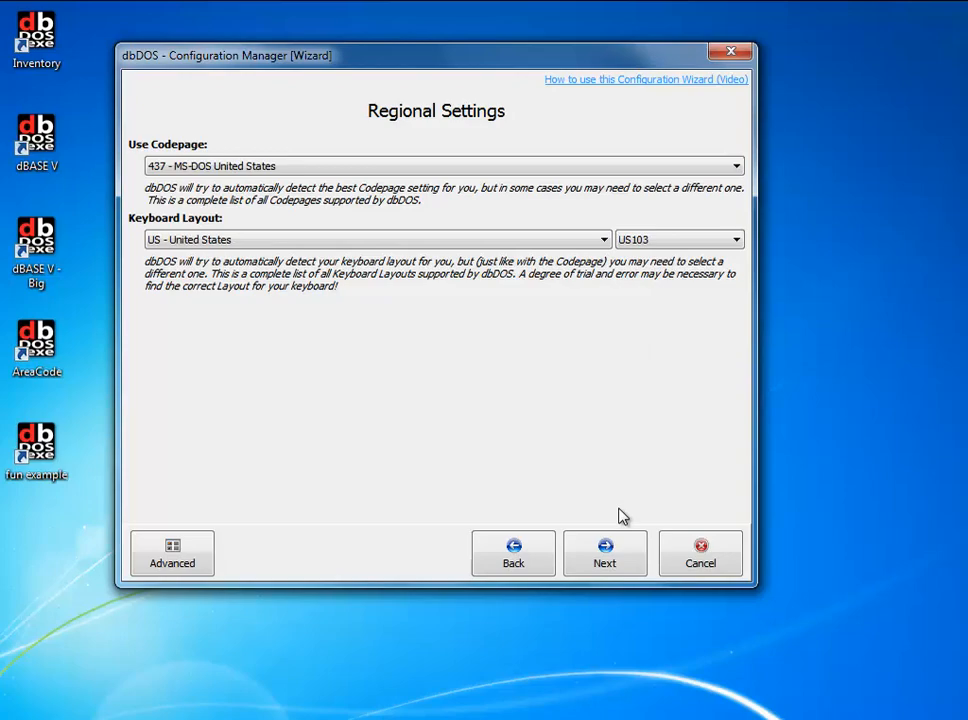
Accept the regional settings and the default printer settings, and choose OpenGL rendering in the display options
{"action": "left_click", "coordinate": [596, 555]}
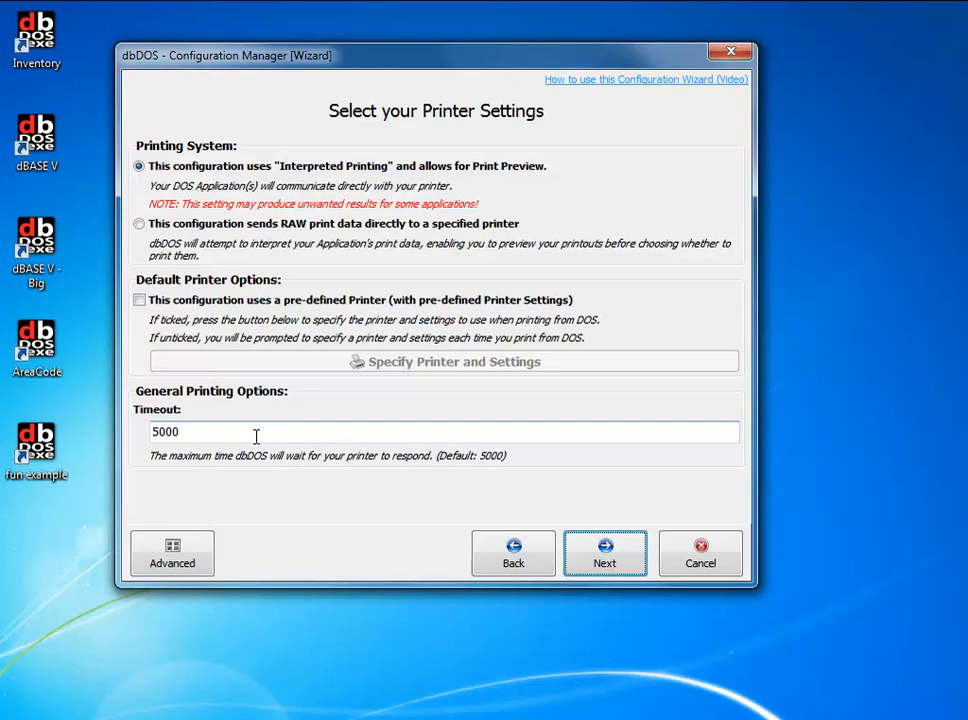
{"action": "left_click", "coordinate": [583, 556]}
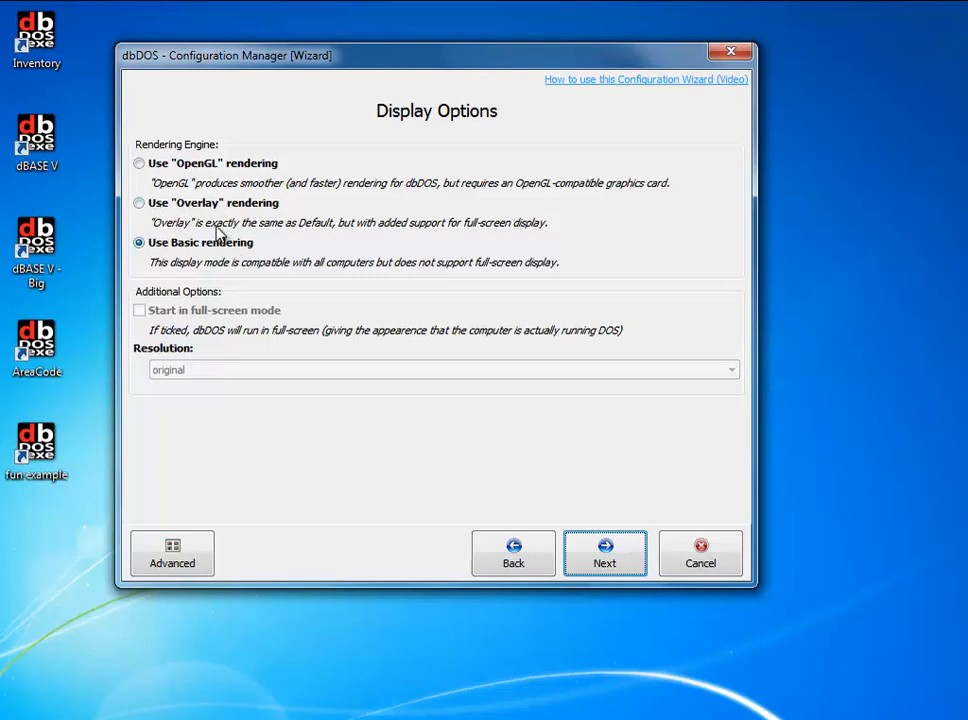
{"action": "left_click", "coordinate": [144, 171]}
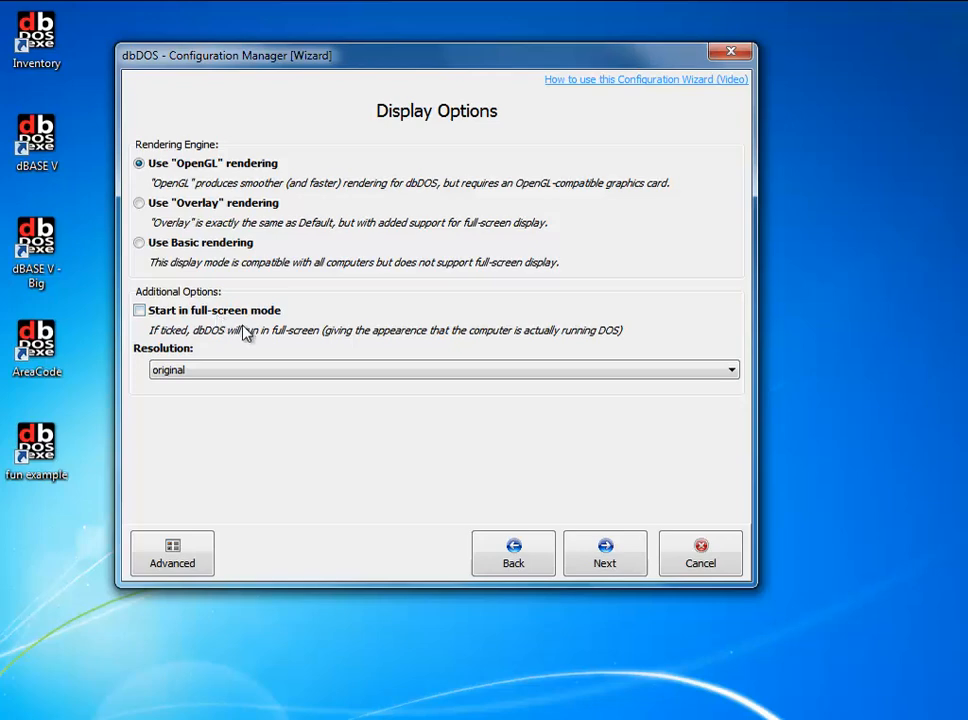
Set the display resolution to 1280x600 and finish the configuration with the default desktop shortcut option, without testing it
{"action": "left_click", "coordinate": [239, 372]}
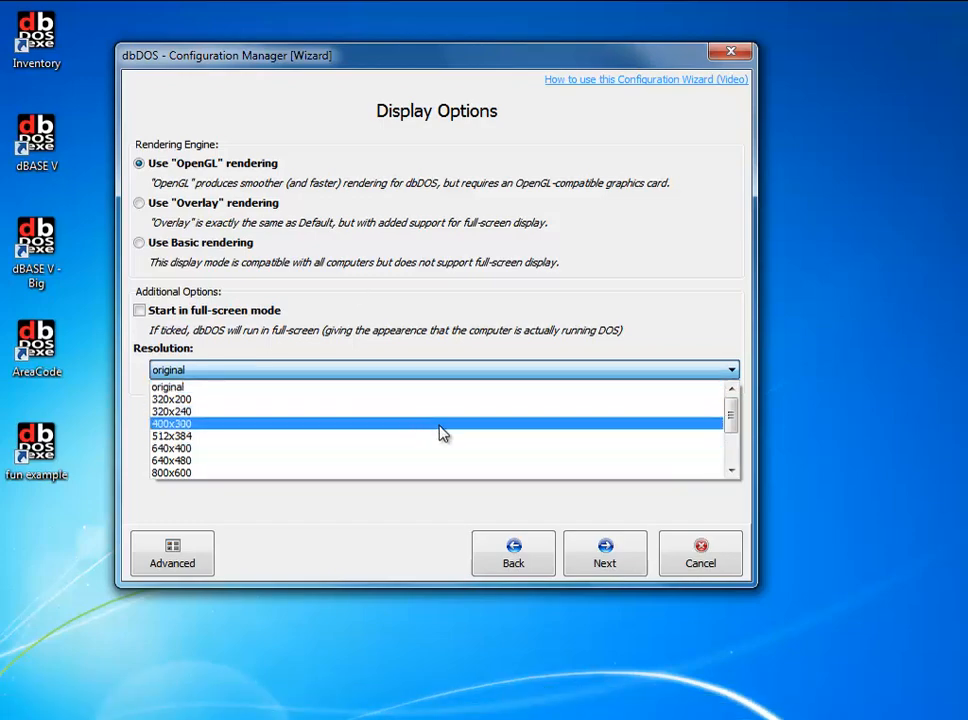
{"action": "scroll", "coordinate": [443, 432], "scroll_direction": "down", "scroll_amount": 2}
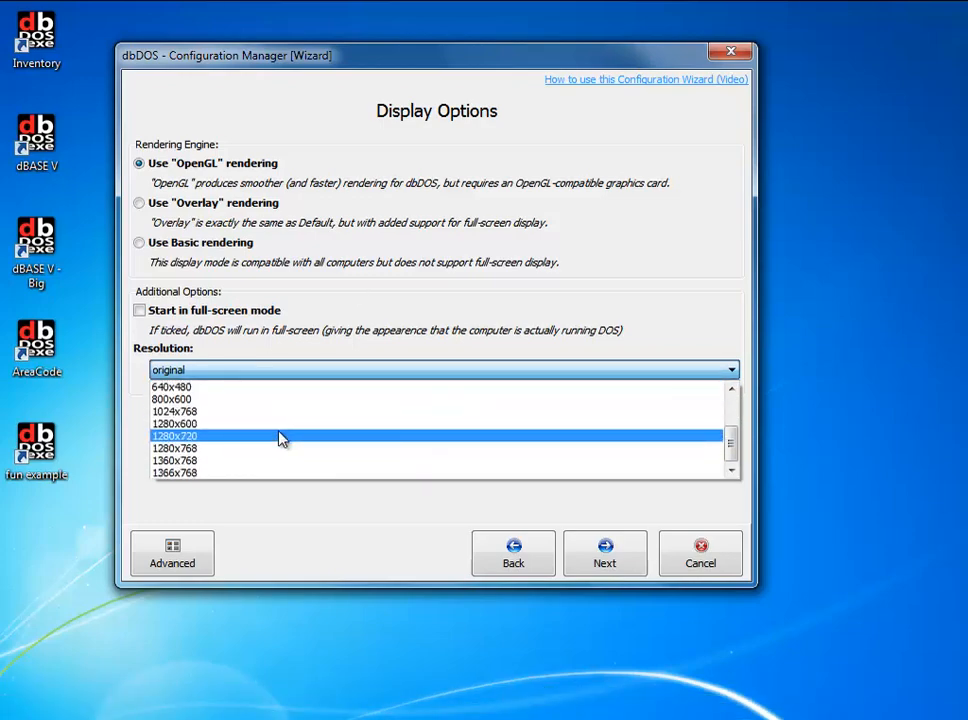
{"action": "left_click", "coordinate": [255, 425]}
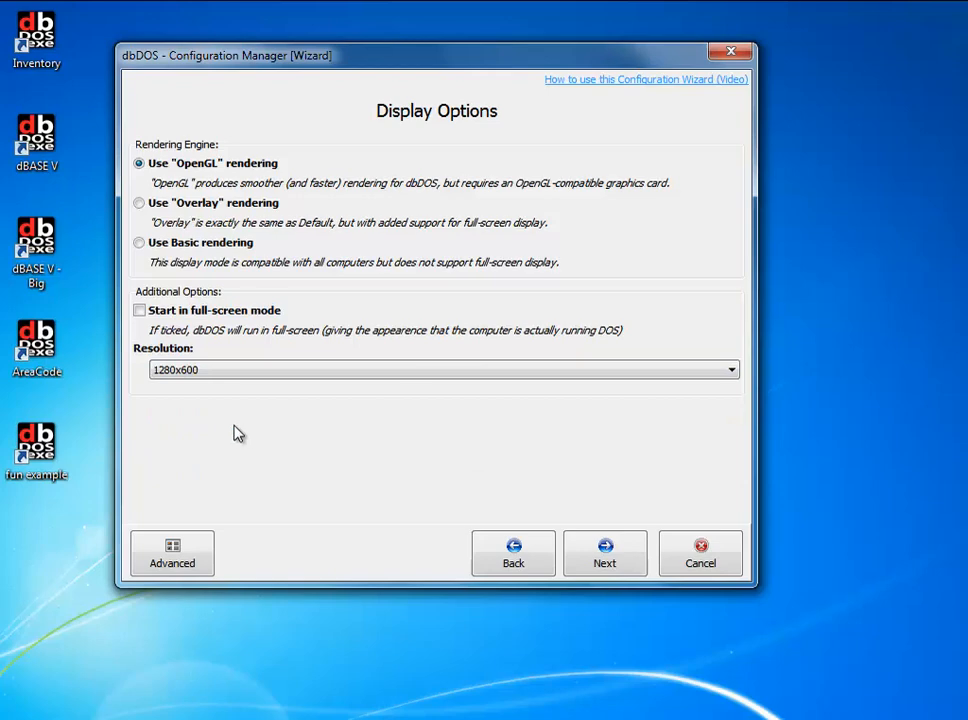
{"action": "left_click", "coordinate": [583, 554]}
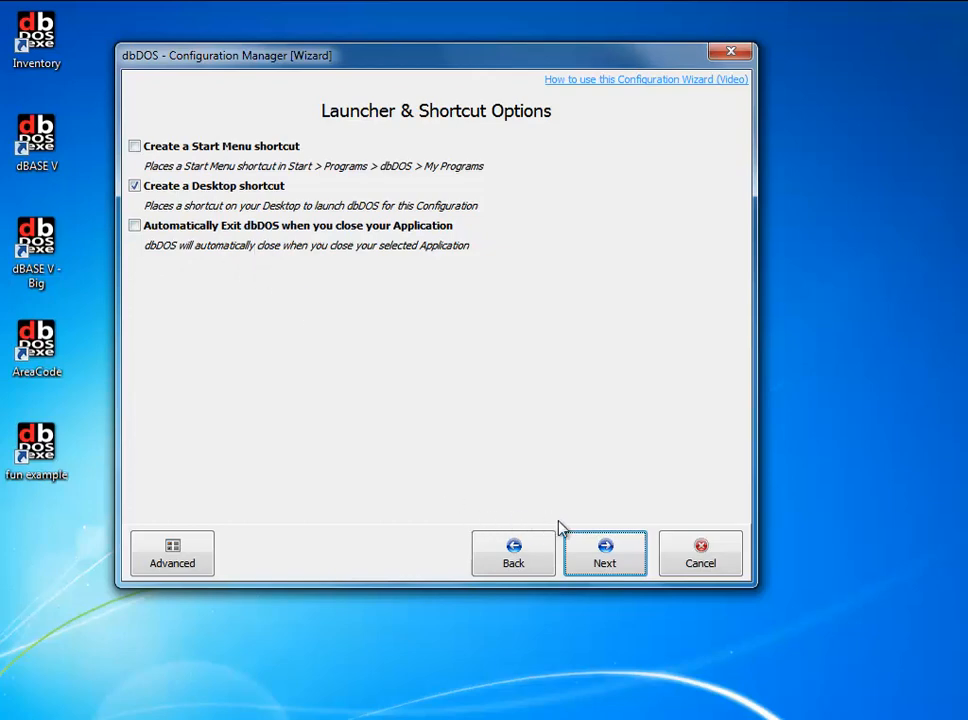
{"action": "left_click", "coordinate": [597, 572]}
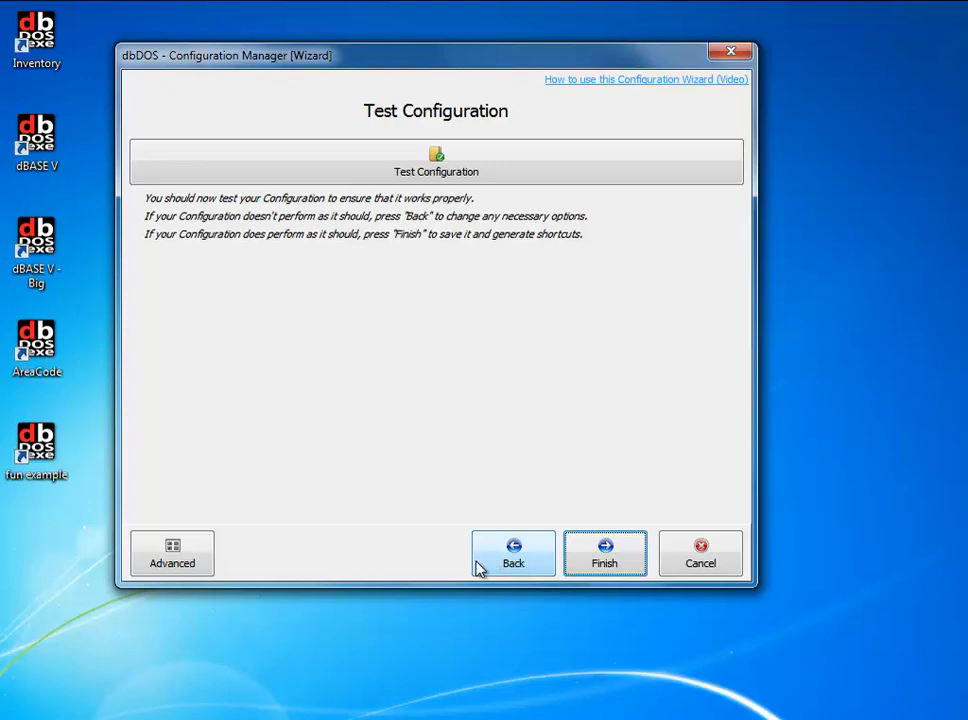
{"action": "left_click", "coordinate": [604, 562]}
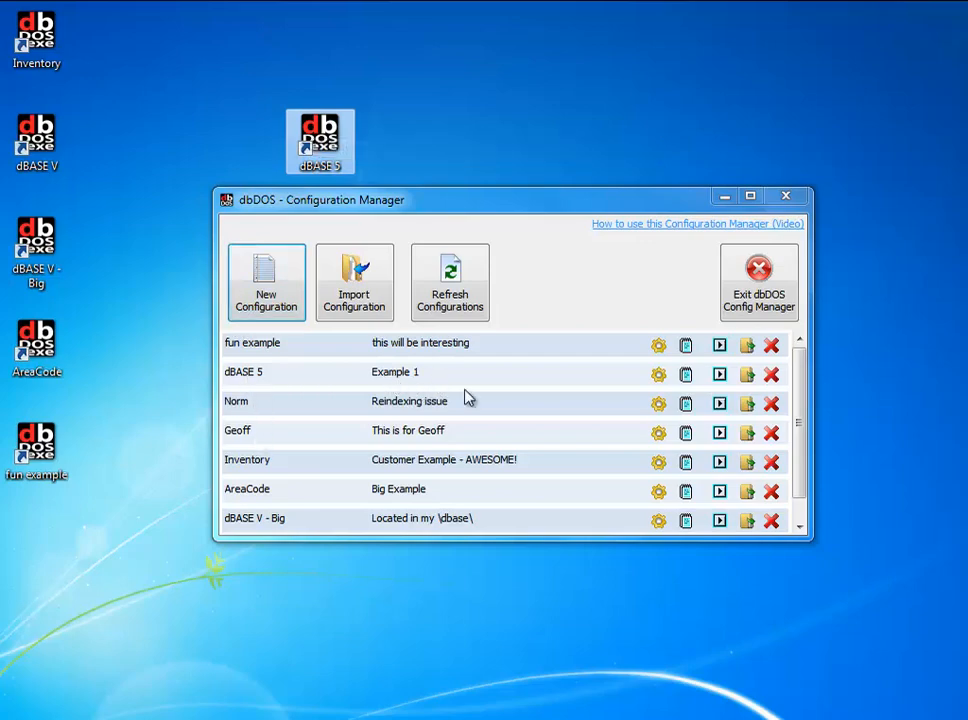
Run the dBASE 5 configuration, execute the command ? date() in its command window, and close the session
{"action": "left_click", "coordinate": [719, 375]}
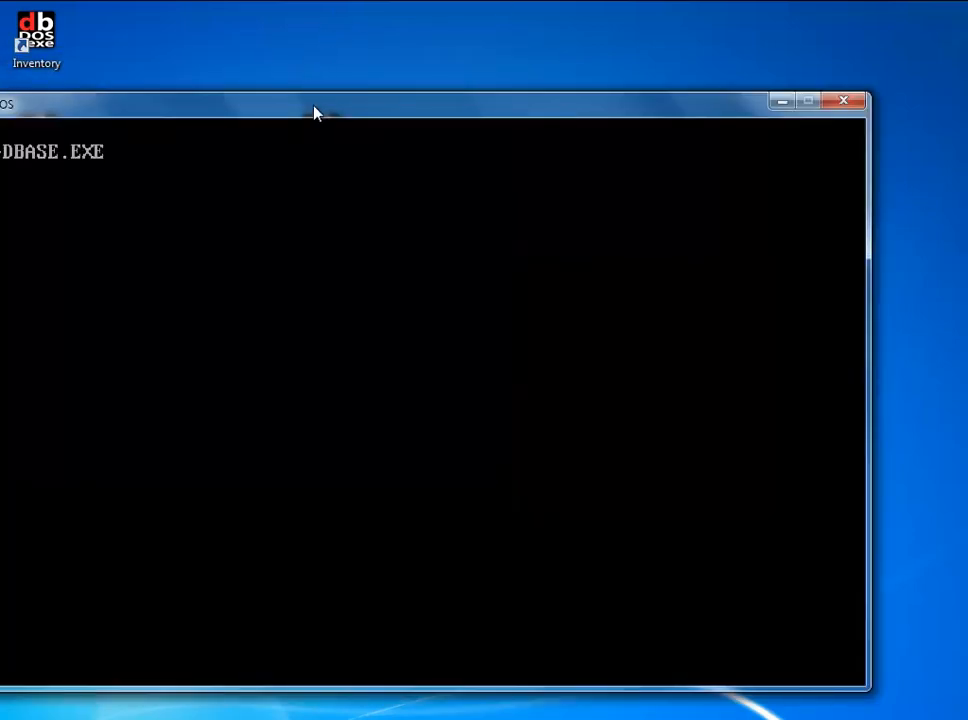
{"action": "left_click_drag", "start_coordinate": [315, 112], "coordinate": [393, 98]}
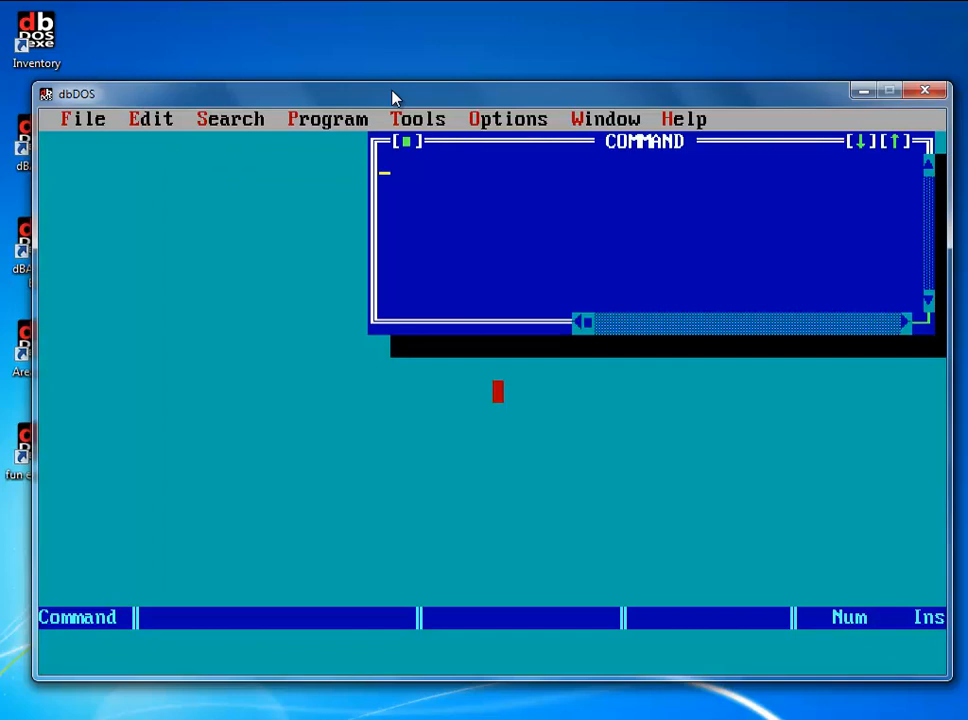
{"action": "type", "text": "? date()"}
{"action": "key", "text": "Return"}
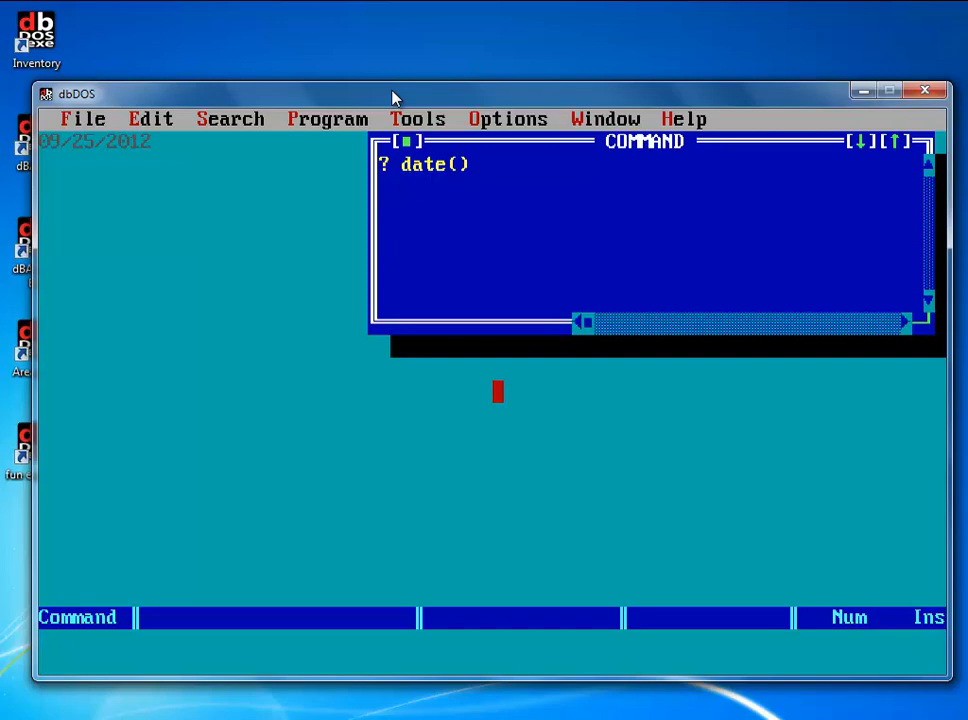
{"action": "left_click", "coordinate": [926, 93]}
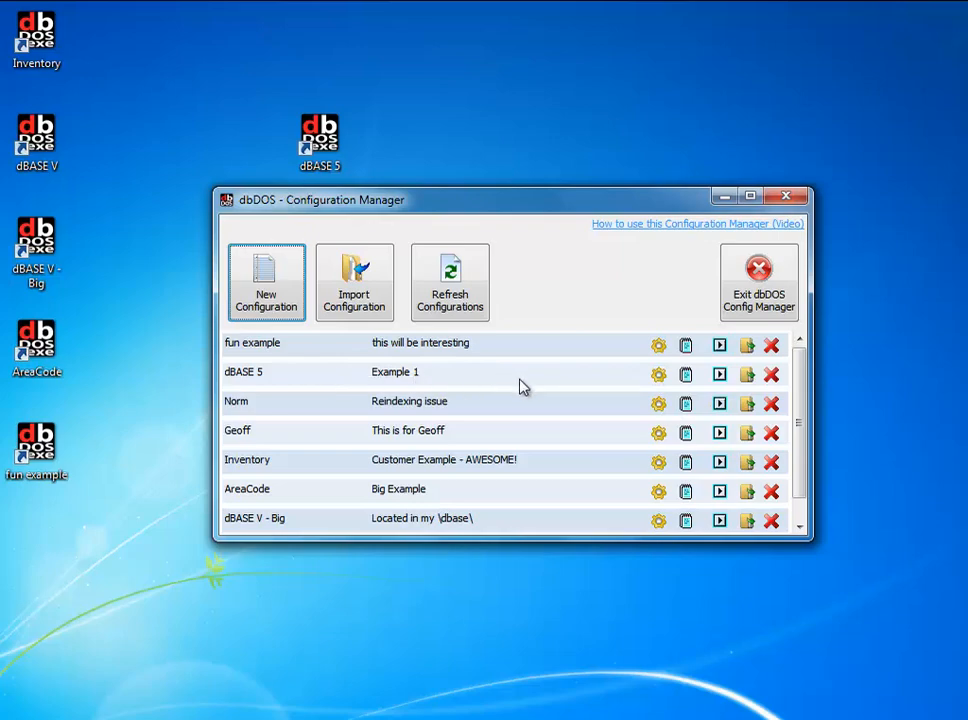
{"action": "left_click", "coordinate": [658, 376]}
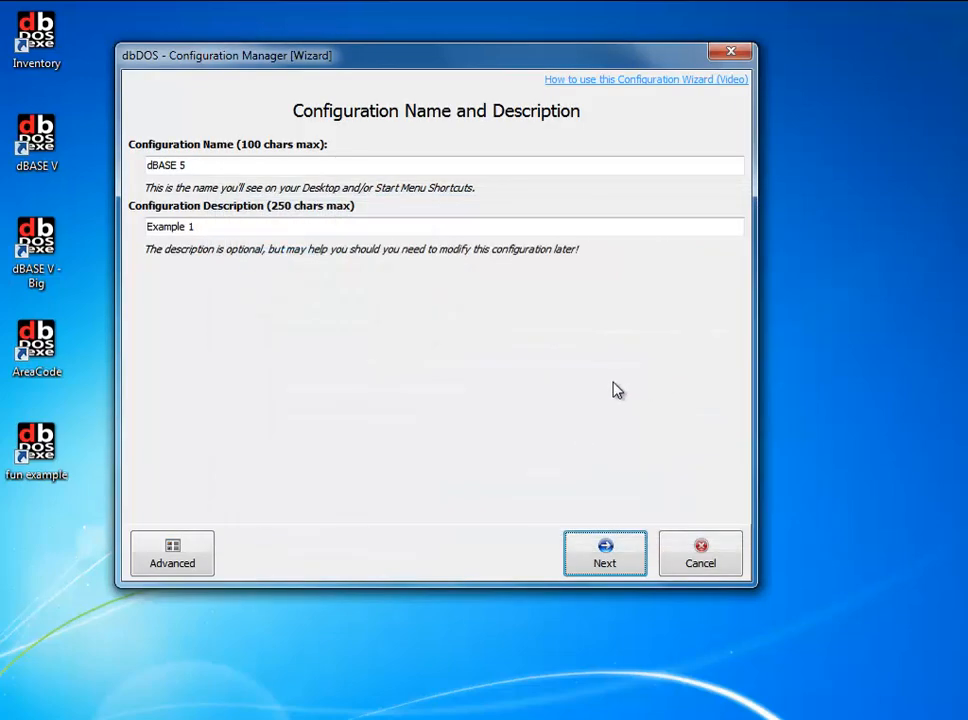
{"action": "left_click", "coordinate": [728, 566]}
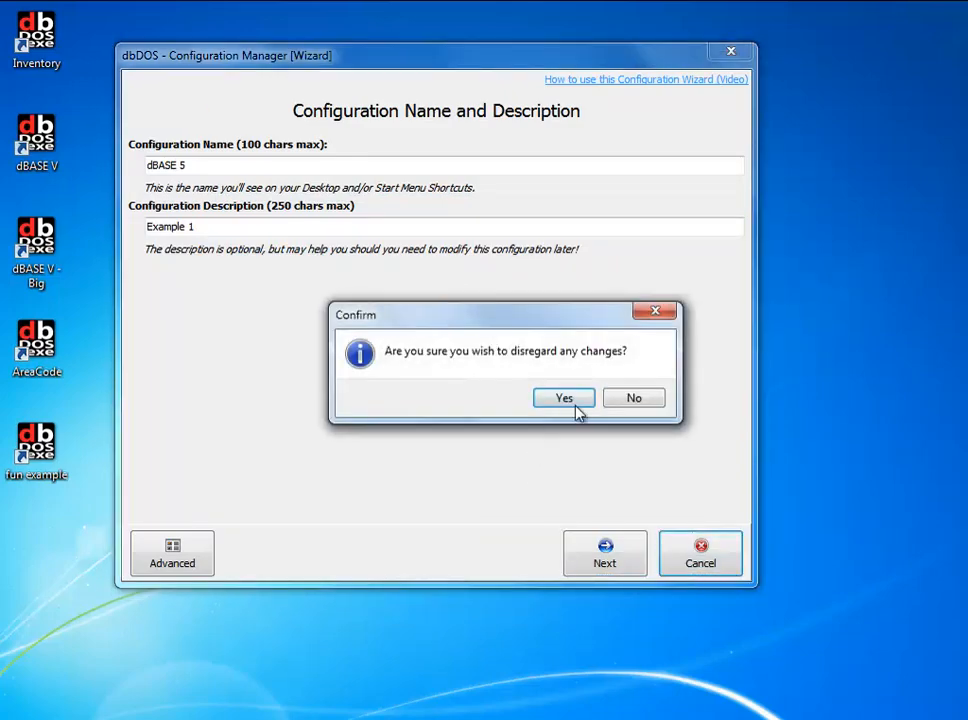
{"action": "left_click", "coordinate": [572, 400]}
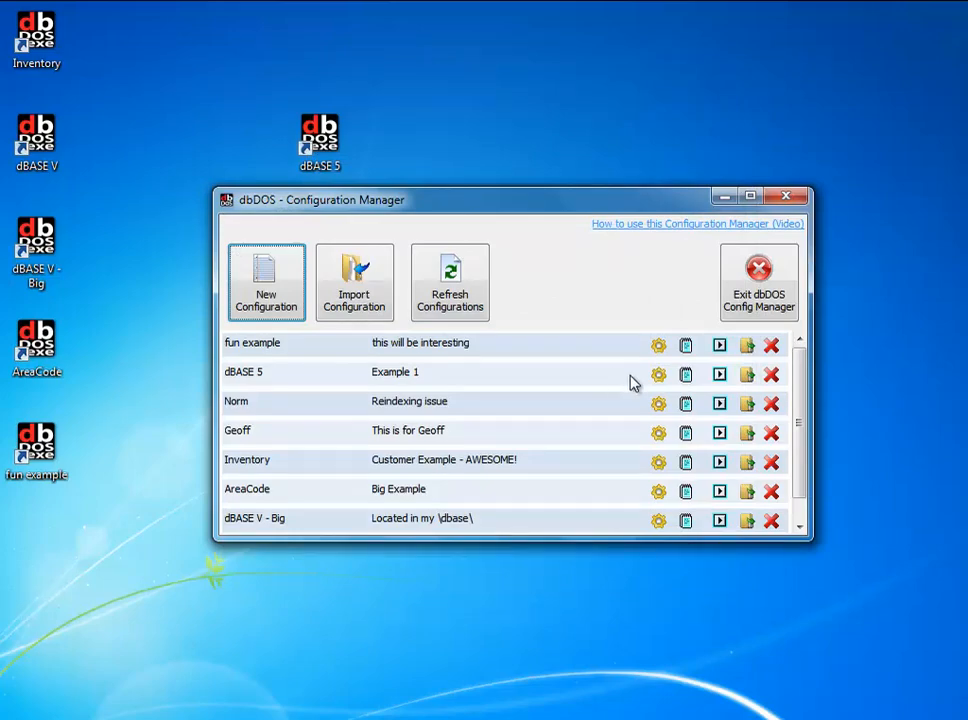
Edit the dBASE 5 configuration, keeping its drive, regional and printer settings, and set the display resolution to 1024x768
{"action": "left_click", "coordinate": [659, 377]}
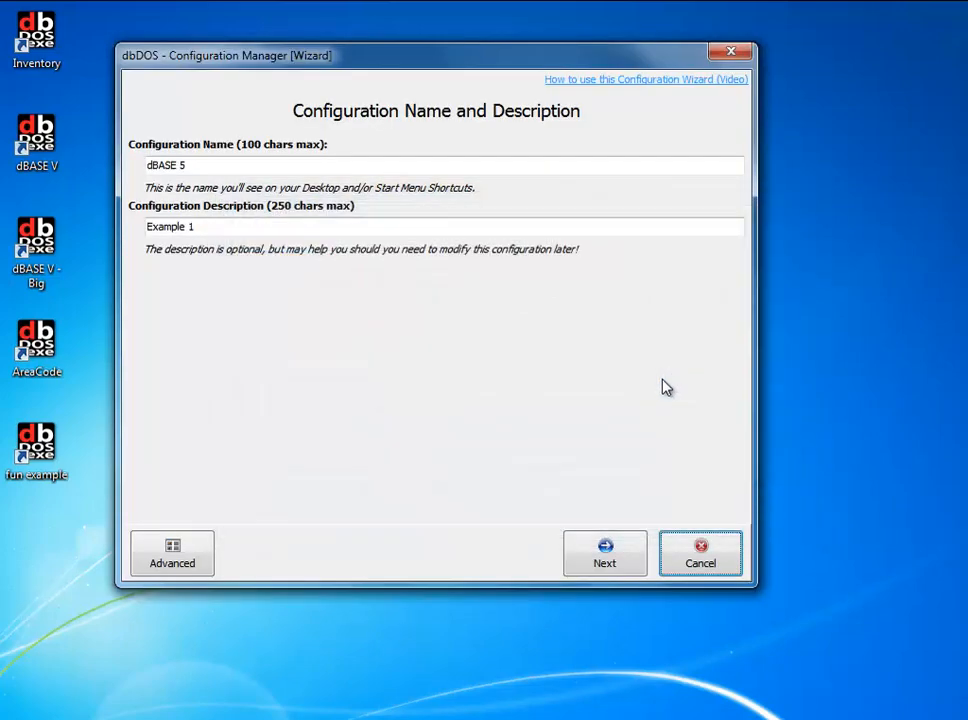
{"action": "left_click", "coordinate": [613, 563]}
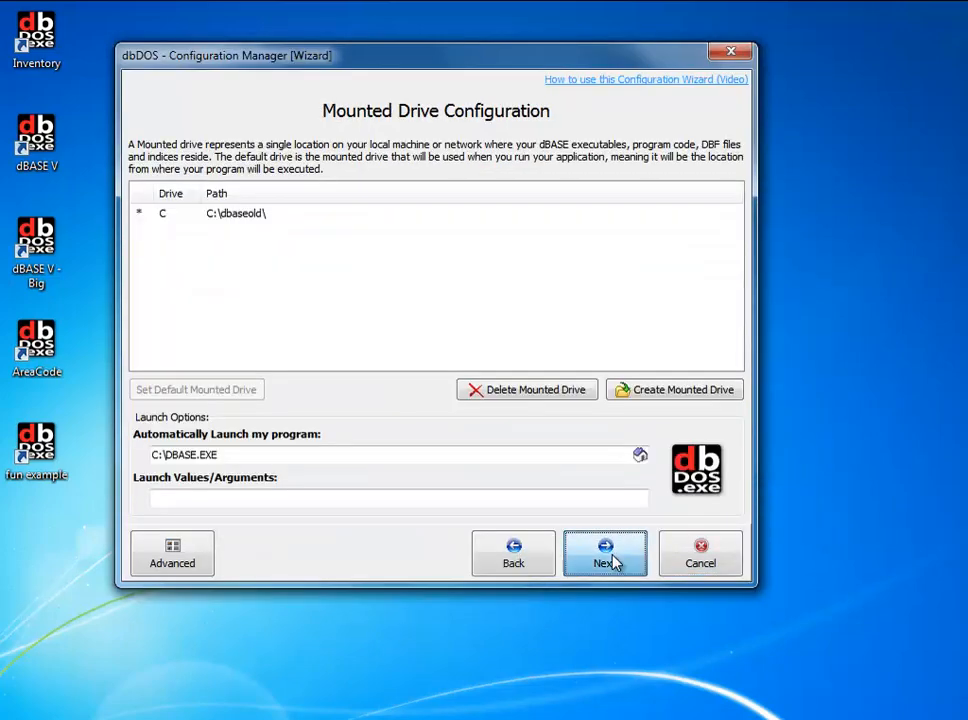
{"action": "left_click", "coordinate": [613, 563]}
{"action": "left_click", "coordinate": [613, 563]}
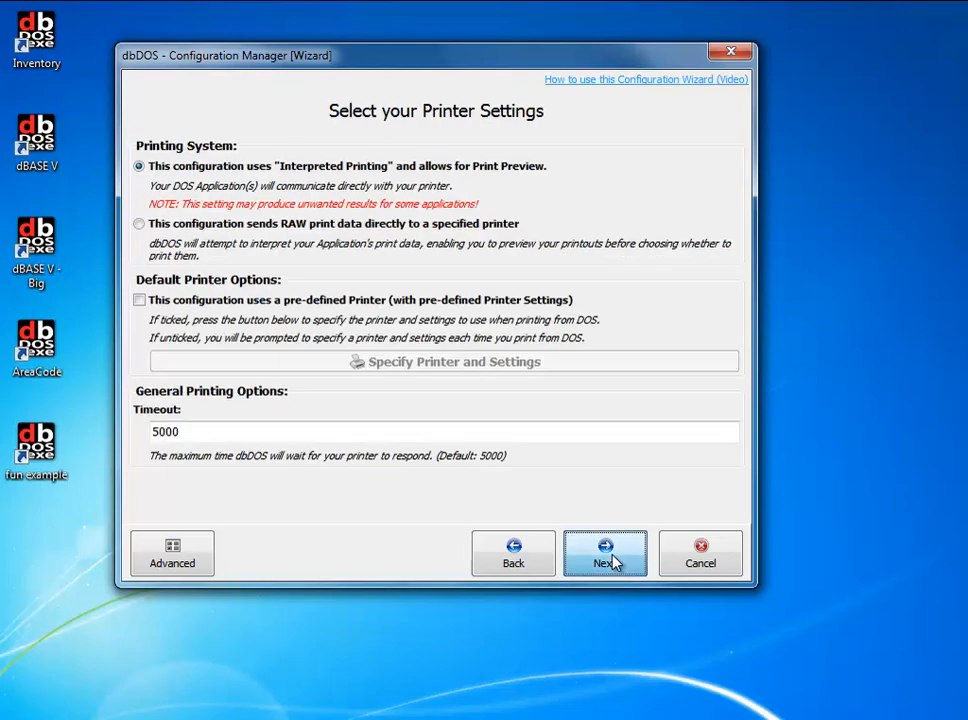
{"action": "left_click", "coordinate": [613, 563]}
{"action": "left_click", "coordinate": [308, 380]}
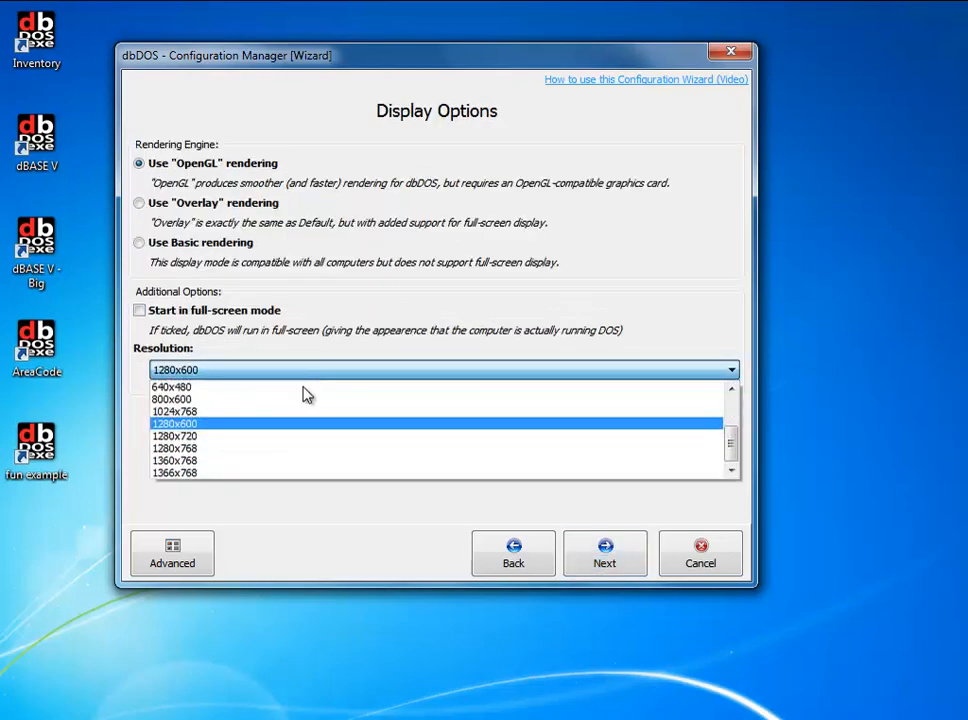
{"action": "left_click", "coordinate": [305, 411]}
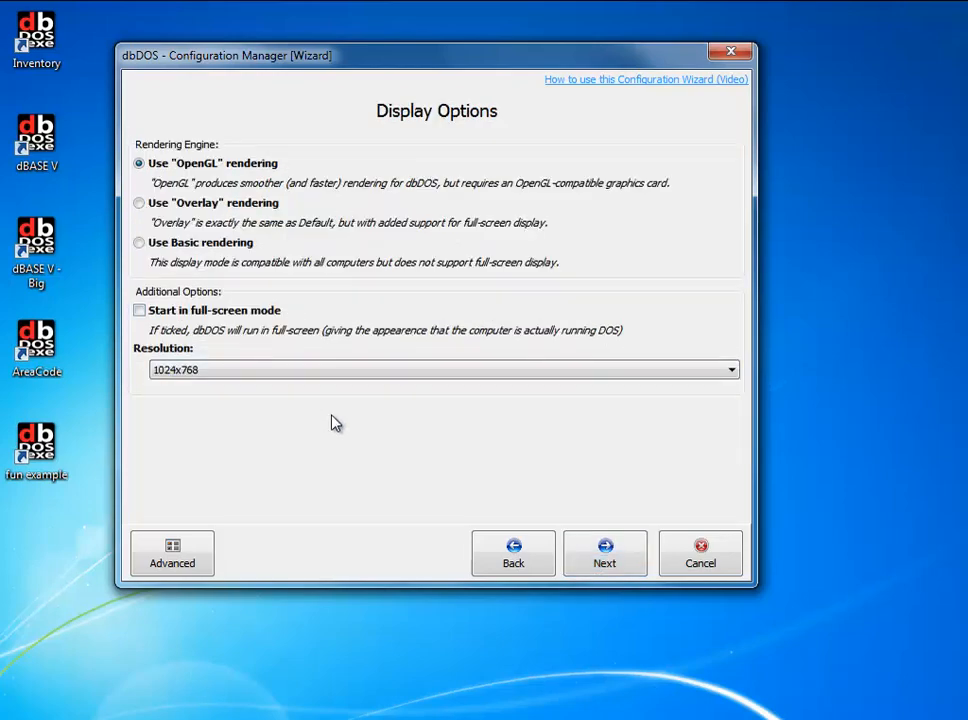
Accept the launcher and shortcut options, test the configuration at the chosen resolution, and close the test session
{"action": "left_click", "coordinate": [611, 558]}
{"action": "left_click", "coordinate": [611, 558]}
{"action": "left_click", "coordinate": [486, 164]}
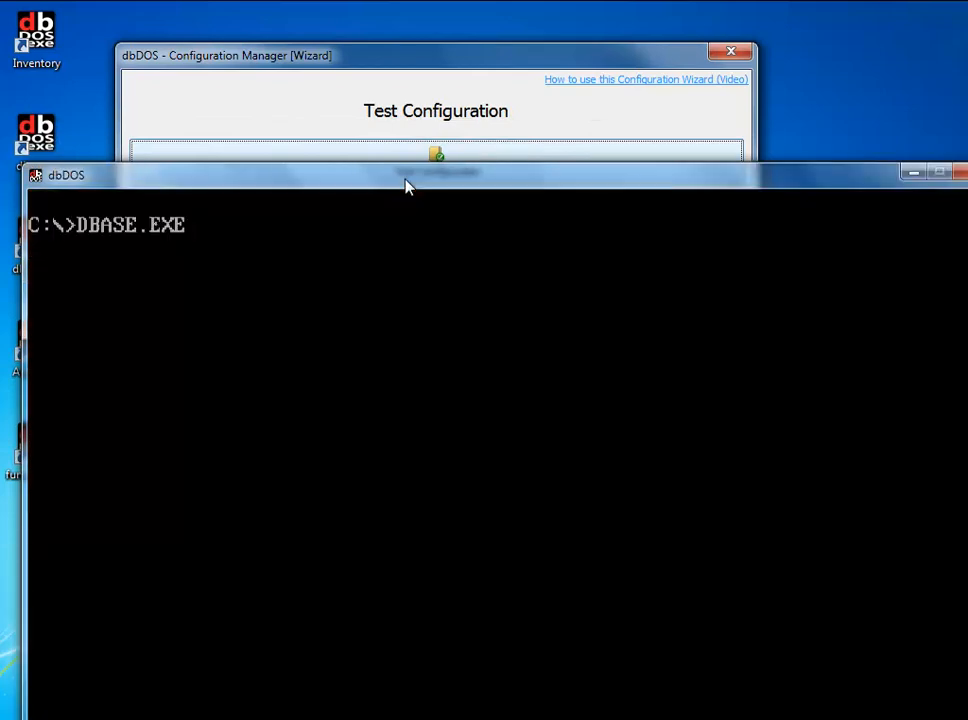
{"action": "left_click_drag", "start_coordinate": [406, 186], "coordinate": [417, 65]}
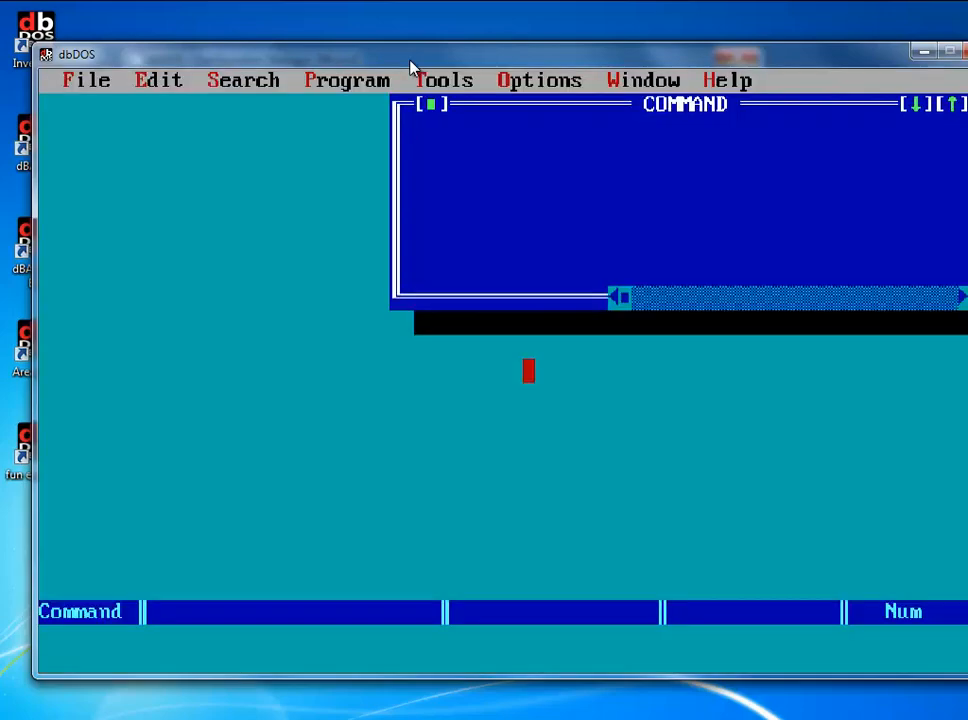
{"action": "left_click", "coordinate": [966, 51]}
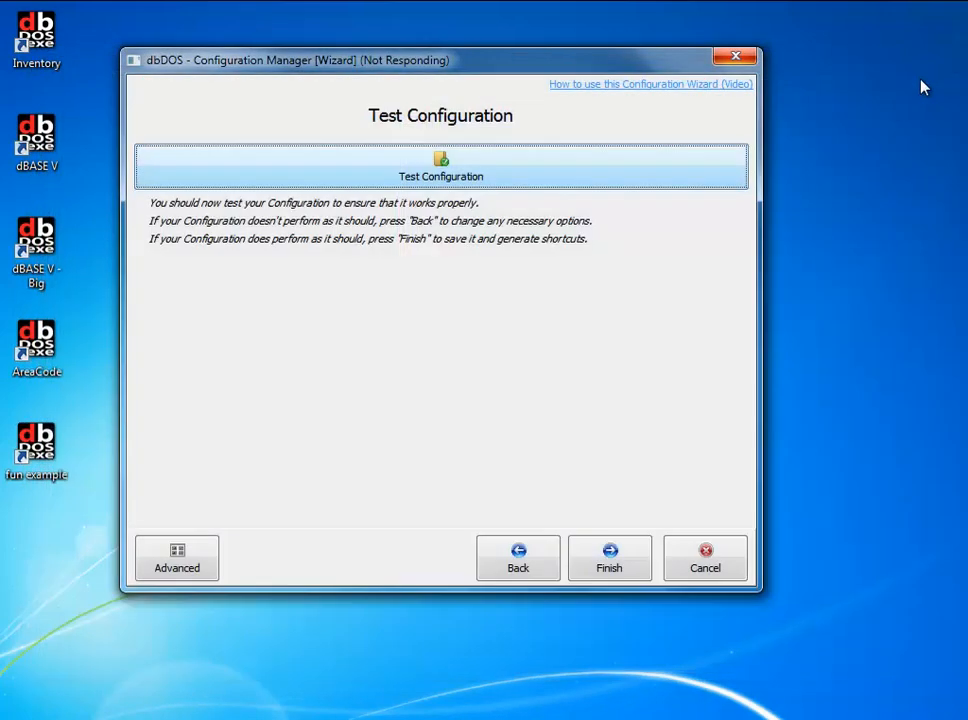
Go back to the display options, set the resolution to 640x480, and finish the wizard to save the configuration
{"action": "left_click", "coordinate": [519, 560]}
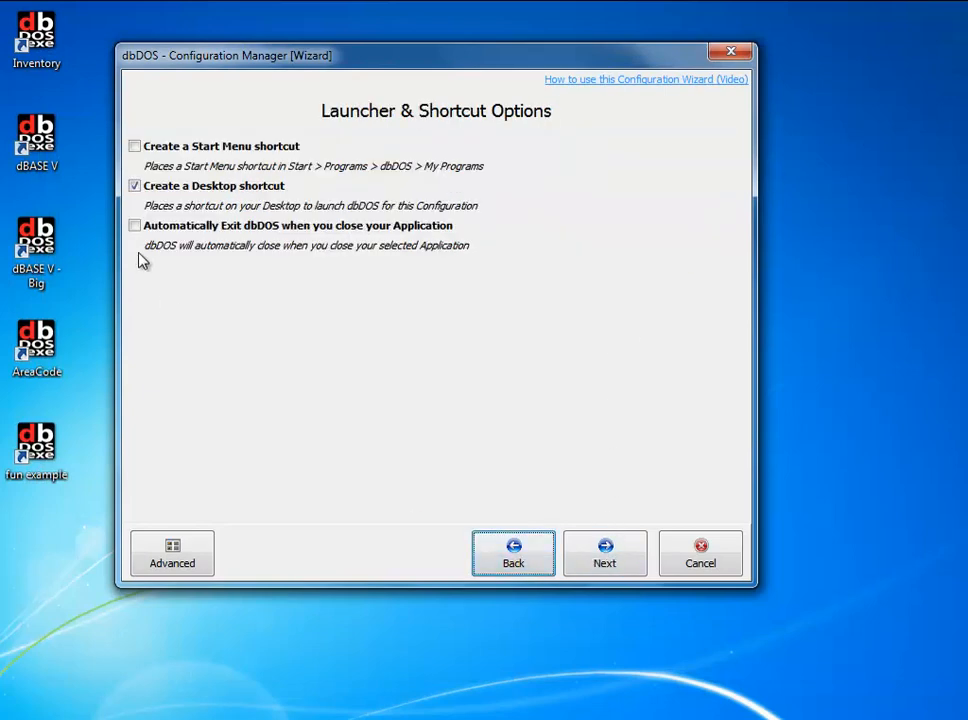
{"action": "left_click", "coordinate": [503, 560]}
{"action": "left_click", "coordinate": [257, 372]}
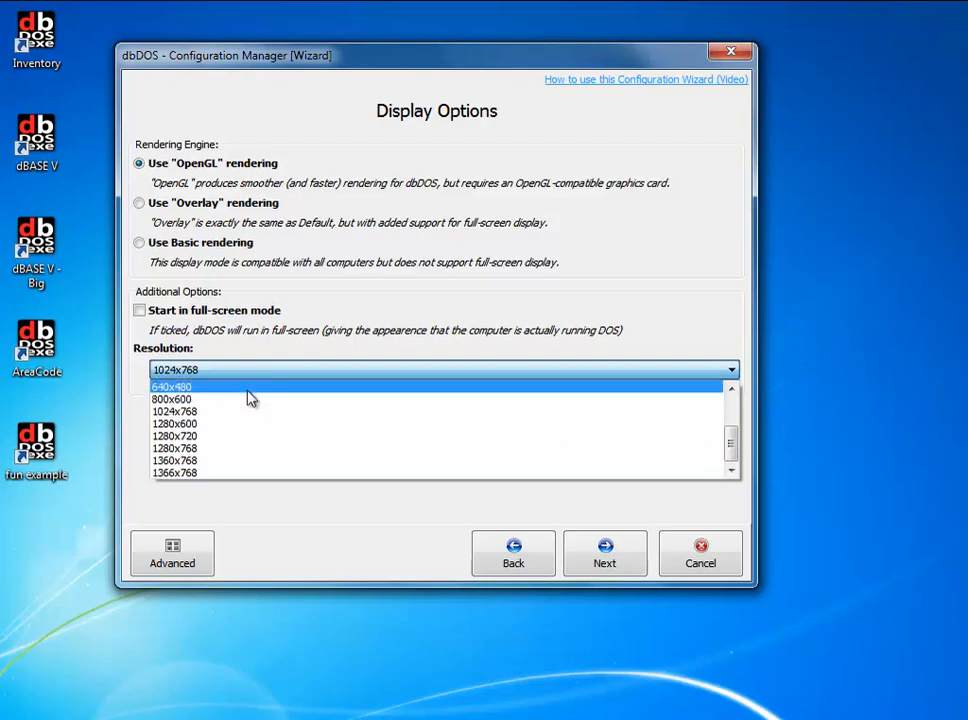
{"action": "left_click", "coordinate": [250, 398]}
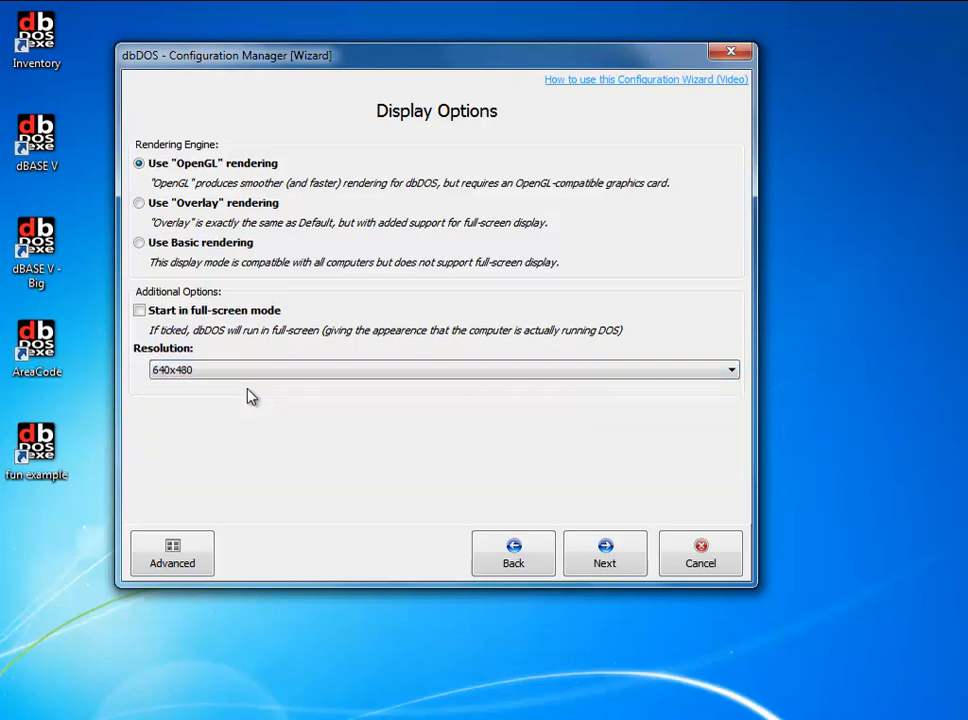
{"action": "left_click", "coordinate": [572, 547]}
{"action": "left_click", "coordinate": [580, 550]}
{"action": "left_click", "coordinate": [580, 550]}
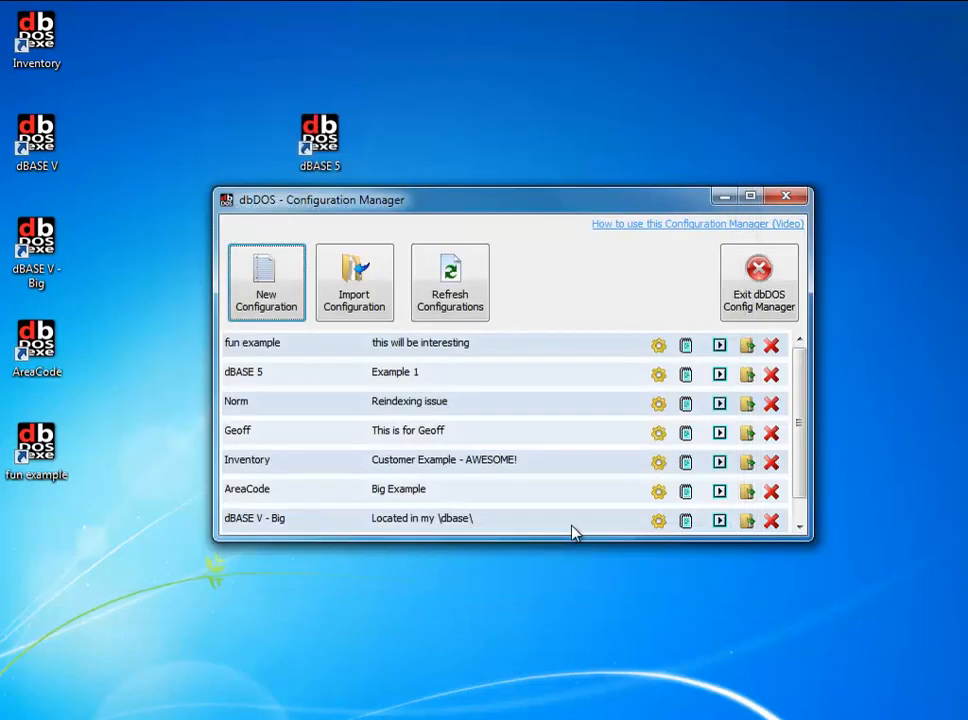
Run the saved dBASE 5 configuration to check its window size, and close the session
{"action": "left_click", "coordinate": [719, 374]}
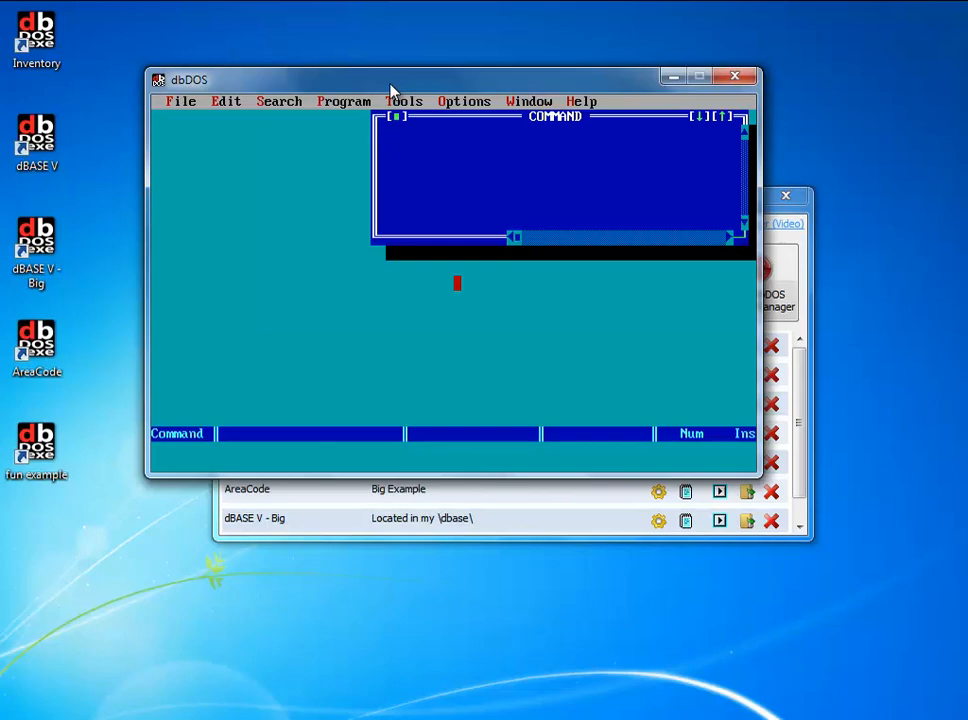
{"action": "left_click", "coordinate": [717, 80]}
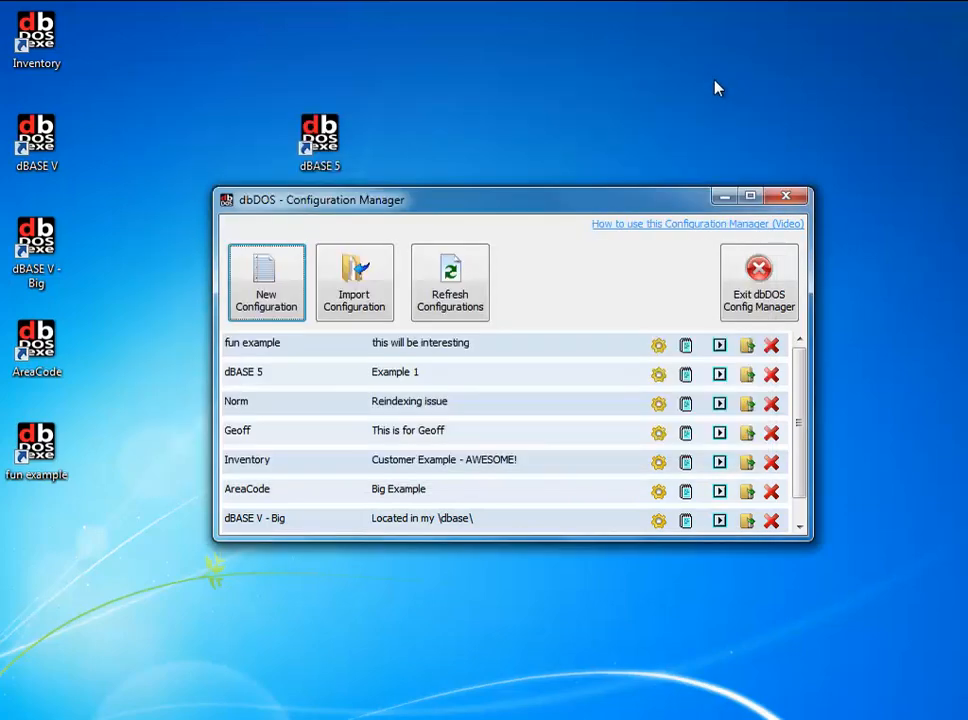